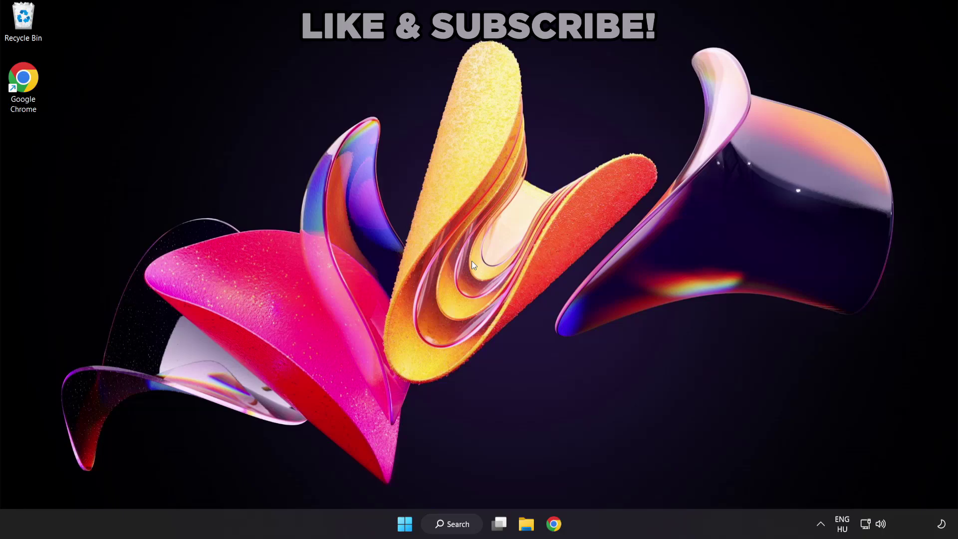
# - Search Windows for 'device manager' to find Device Manager
pyautogui.click(462, 528)
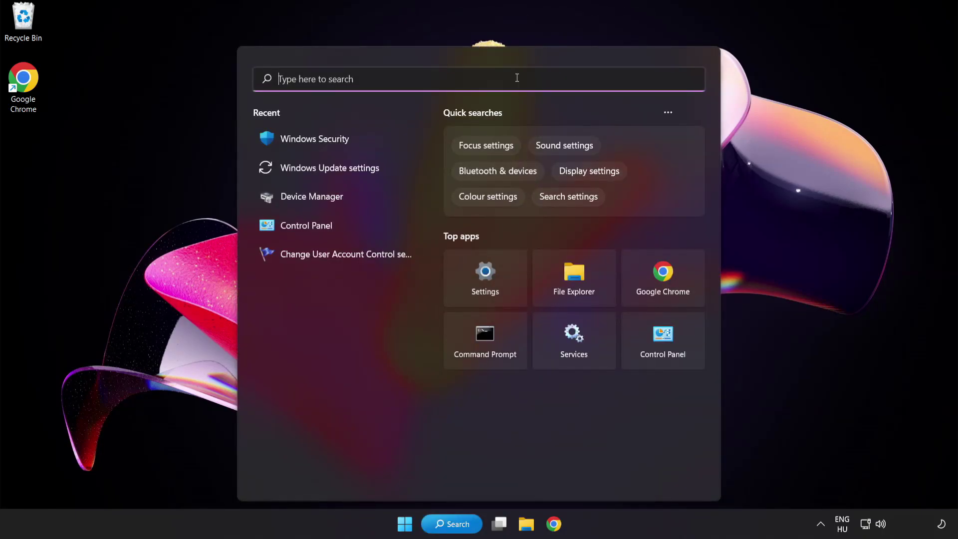
pyautogui.write('device ma')
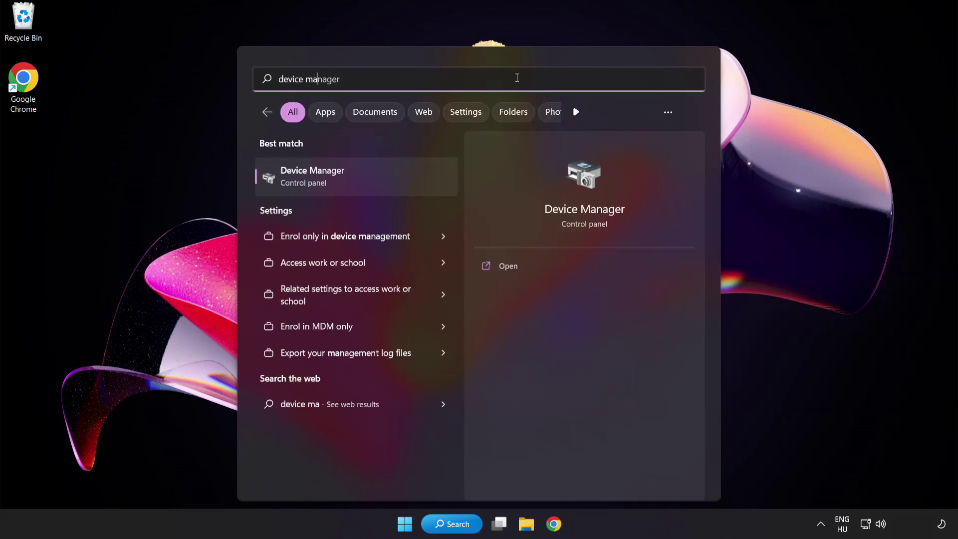
pyautogui.write('nager')
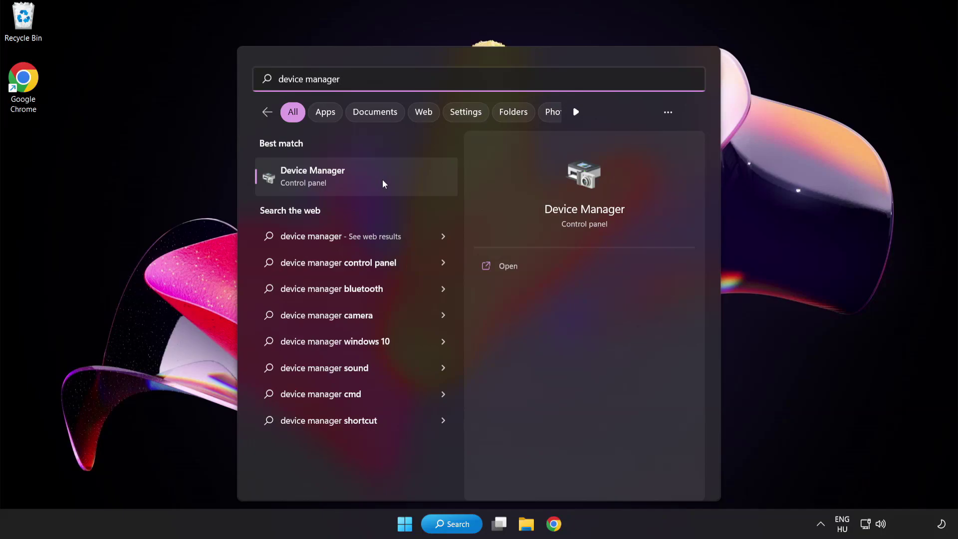
# - Search automatically for a VMware SVGA 3D driver under Display adapters; the best one is installed
pyautogui.click(383, 179)
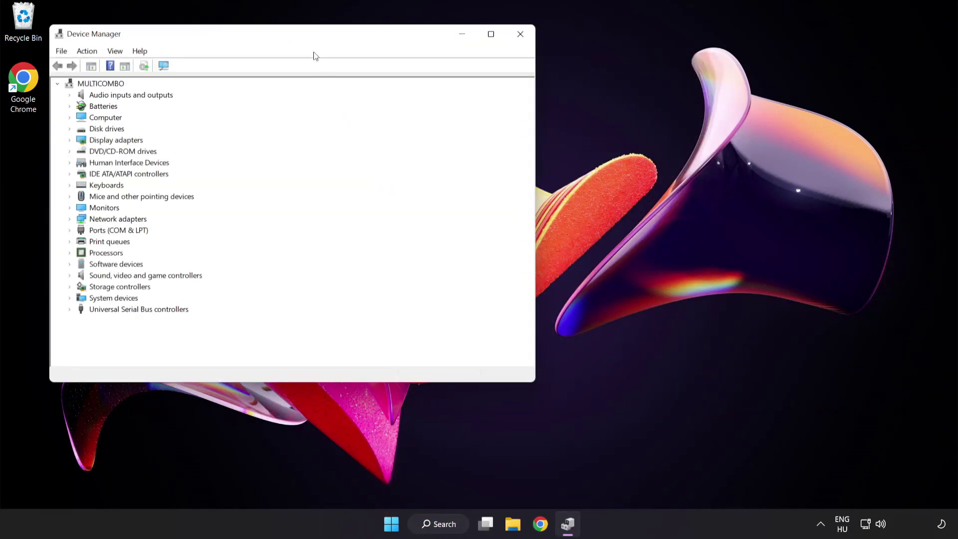
pyautogui.moveTo(308, 39); pyautogui.dragTo(469, 100)
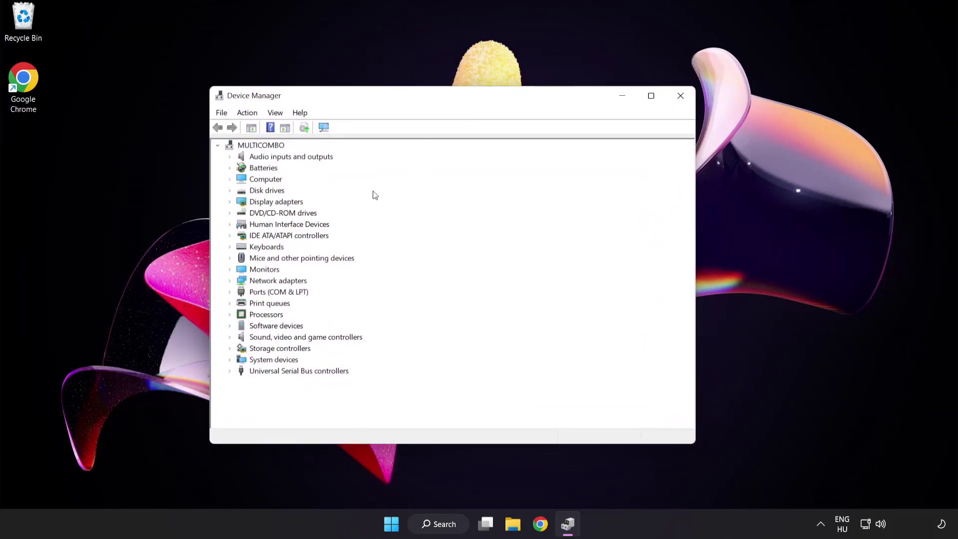
pyautogui.click(296, 208)
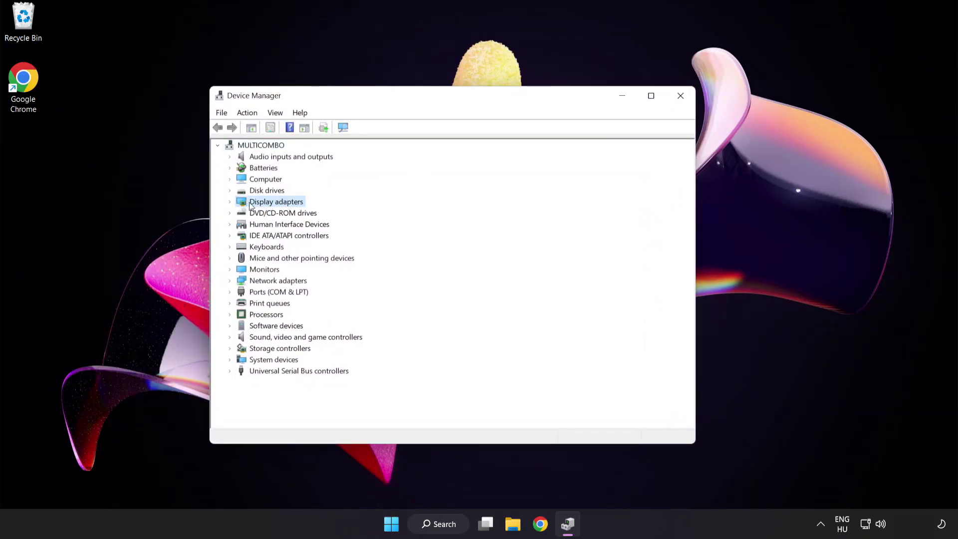
pyautogui.click(231, 202)
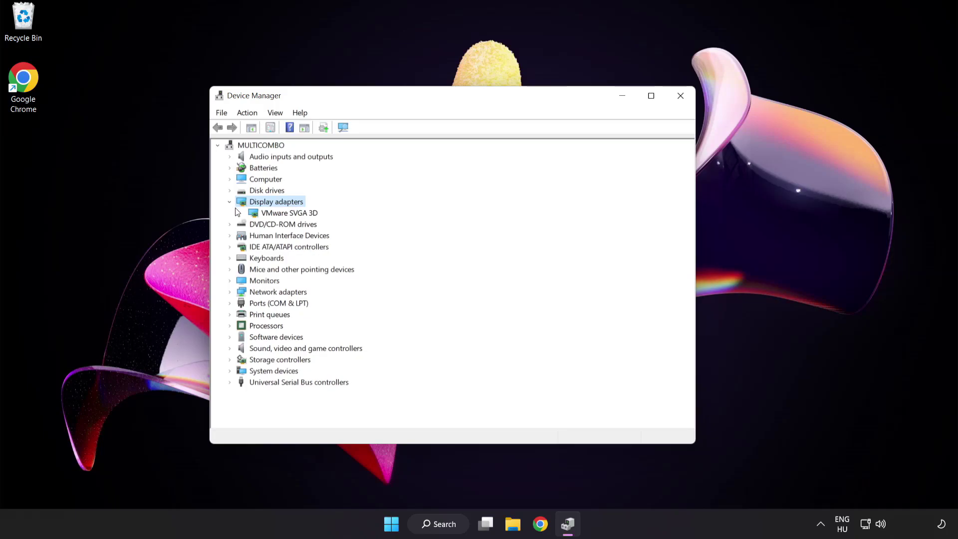
pyautogui.click(253, 214)
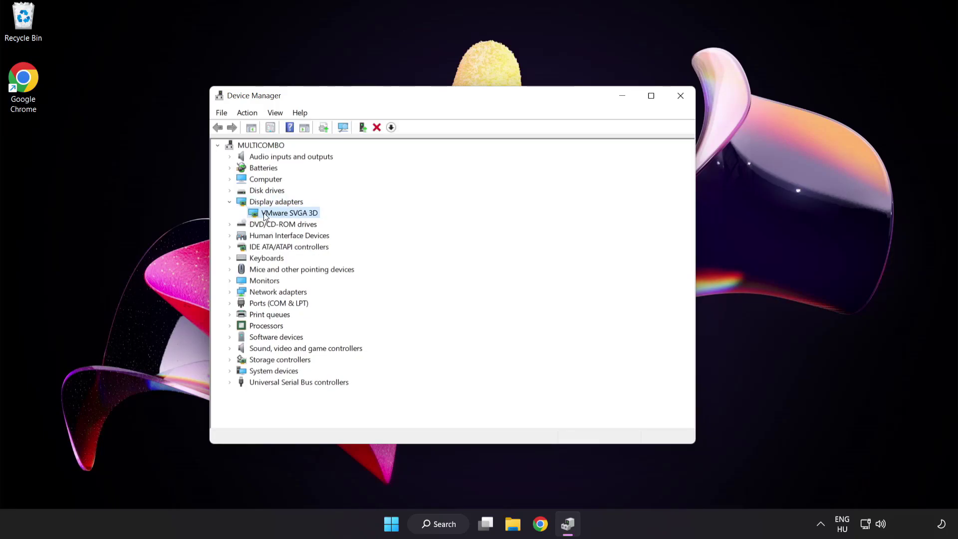
pyautogui.rightClick(283, 214)
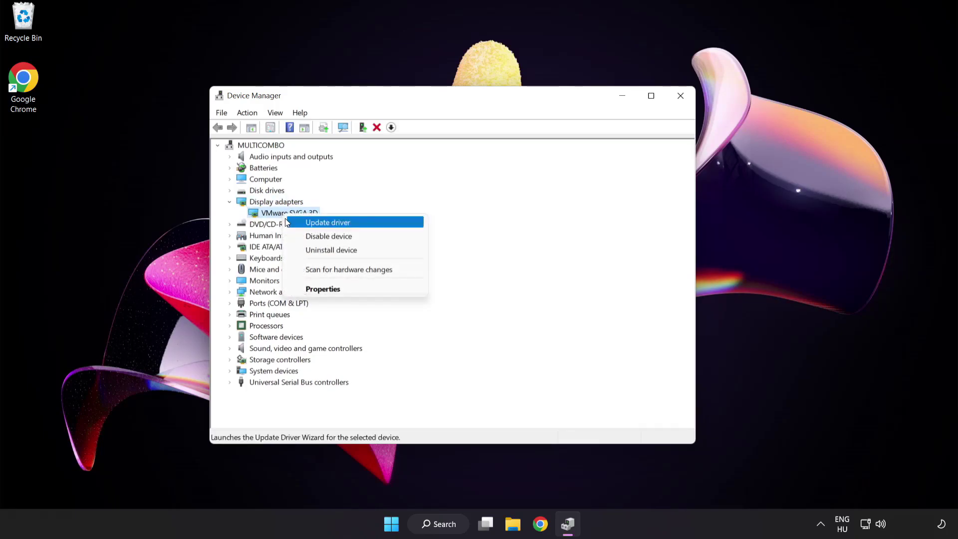
pyautogui.click(372, 224)
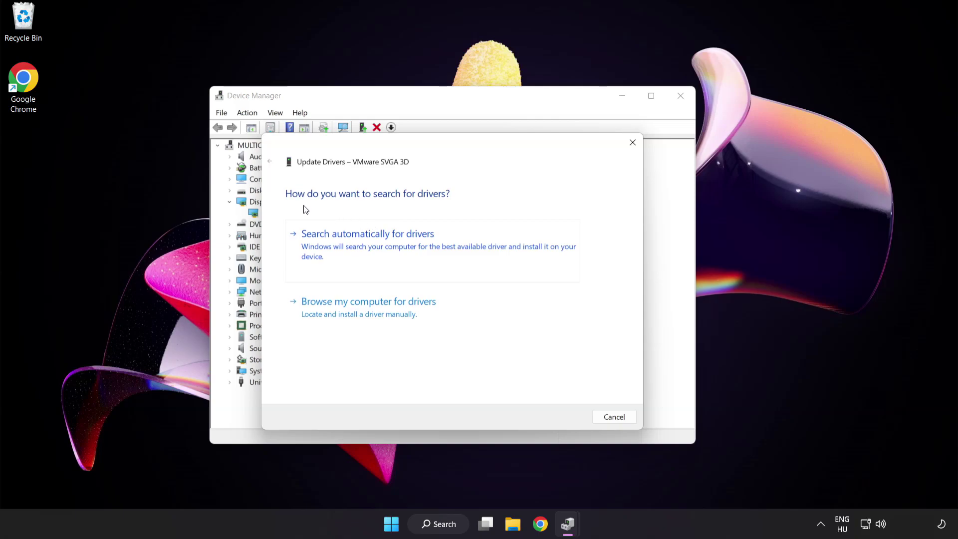
pyautogui.click(417, 247)
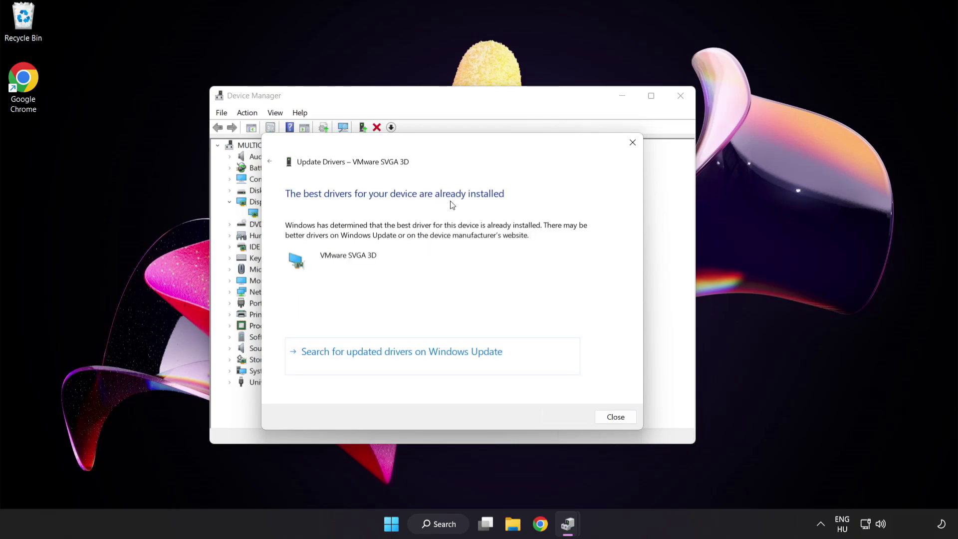
pyautogui.click(612, 419)
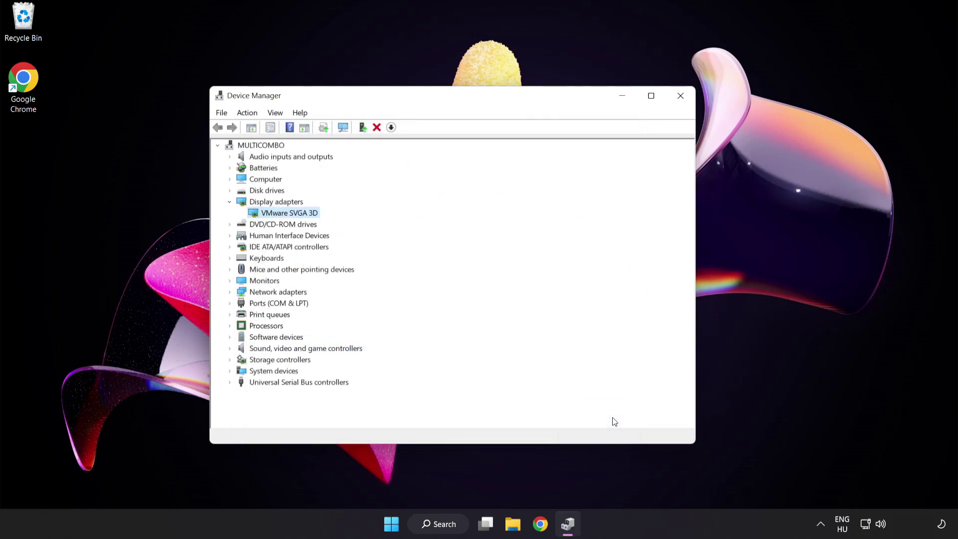
# - Close Device Manager and run a Windows Update check, which reports the system up to date
pyautogui.click(681, 98)
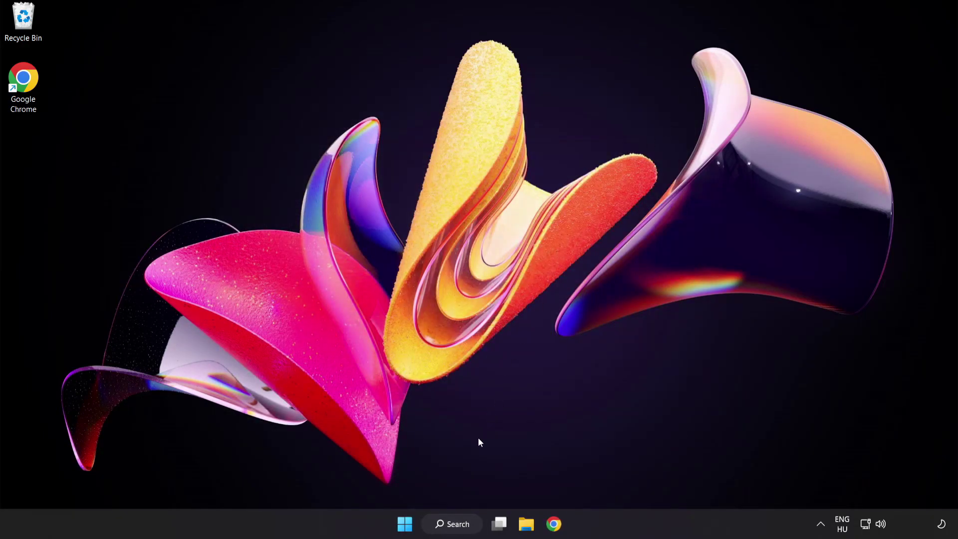
pyautogui.click(465, 529)
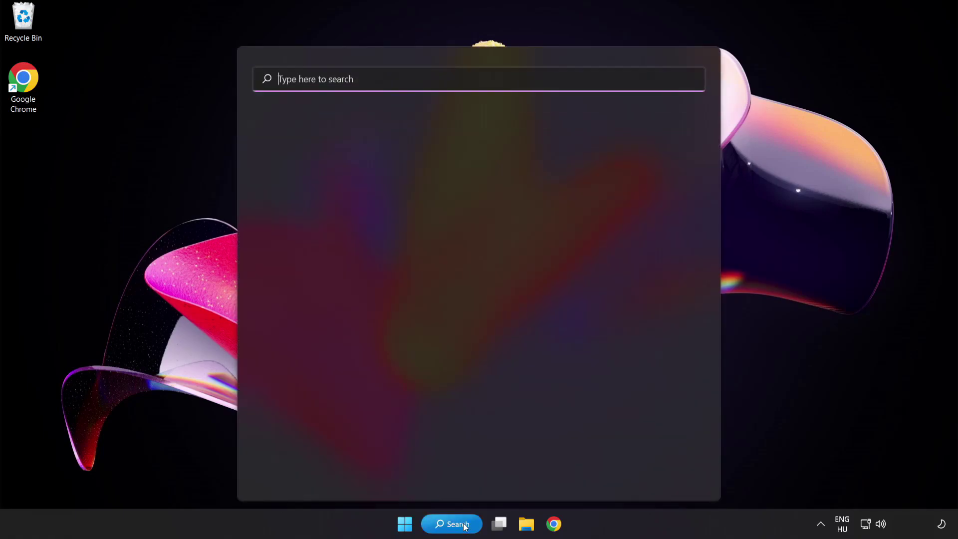
pyautogui.write('u')
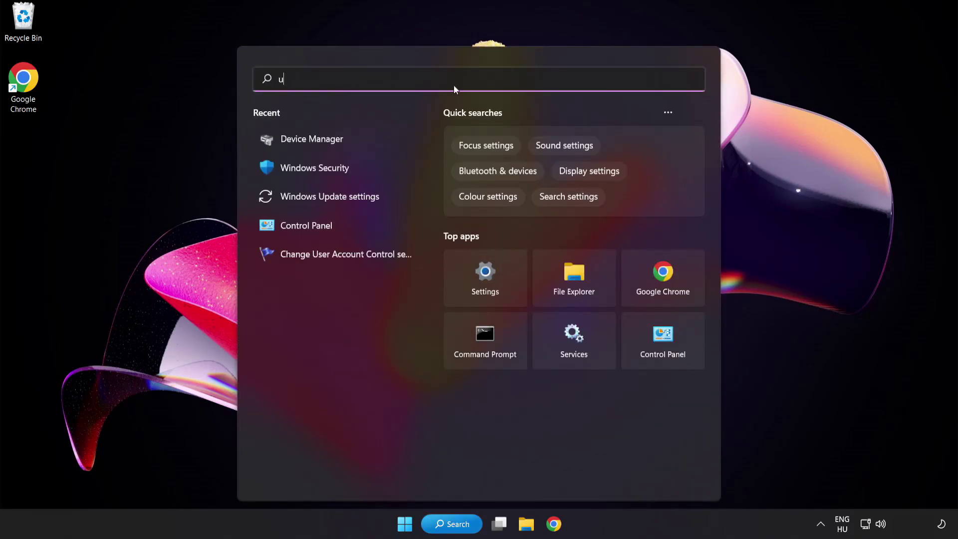
pyautogui.write('pdate')
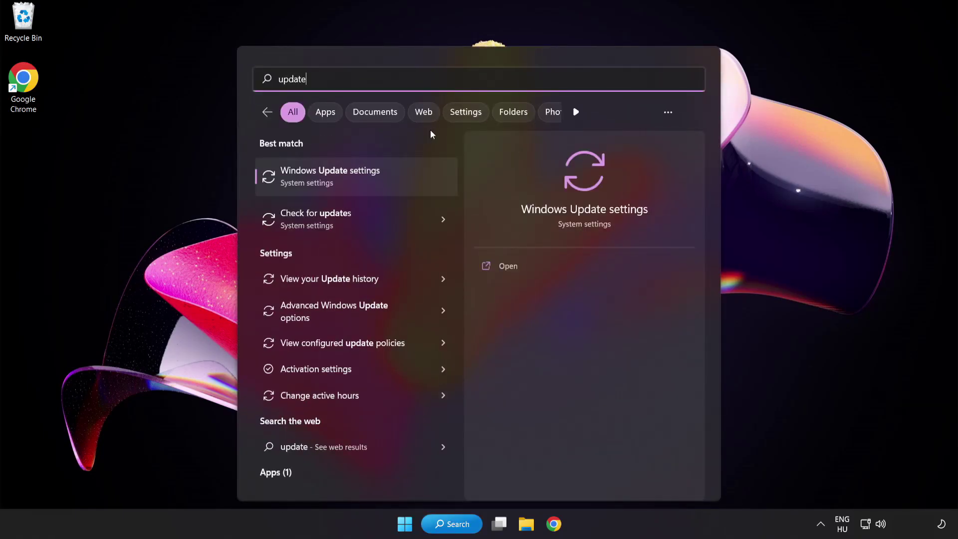
pyautogui.click(366, 181)
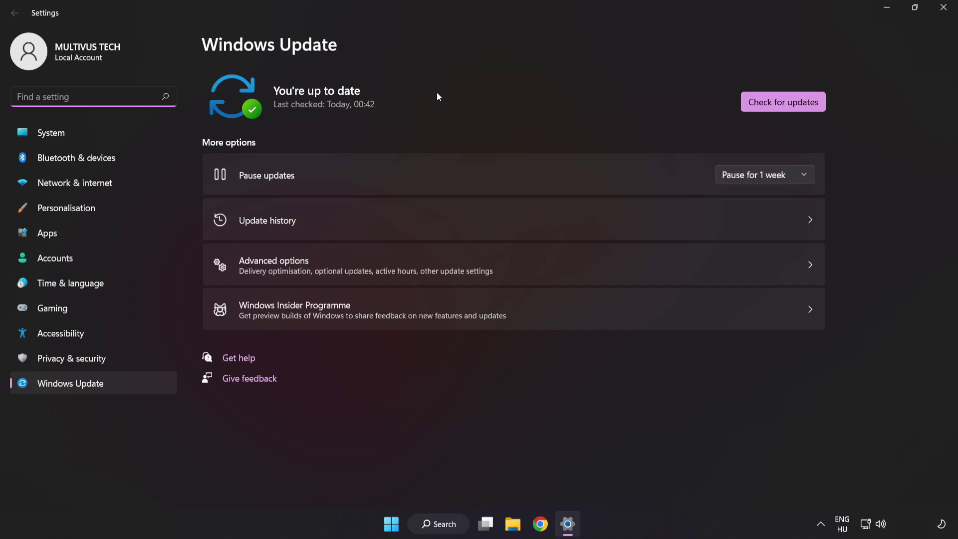
pyautogui.click(780, 107)
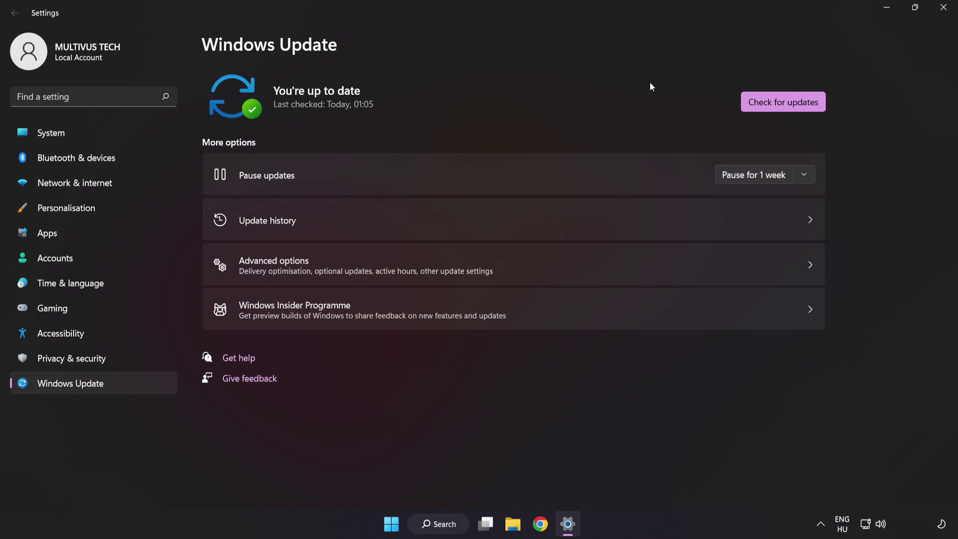
# - Close Settings and verify the game's local files in Steam, validating all 9192 files
pyautogui.click(942, 9)
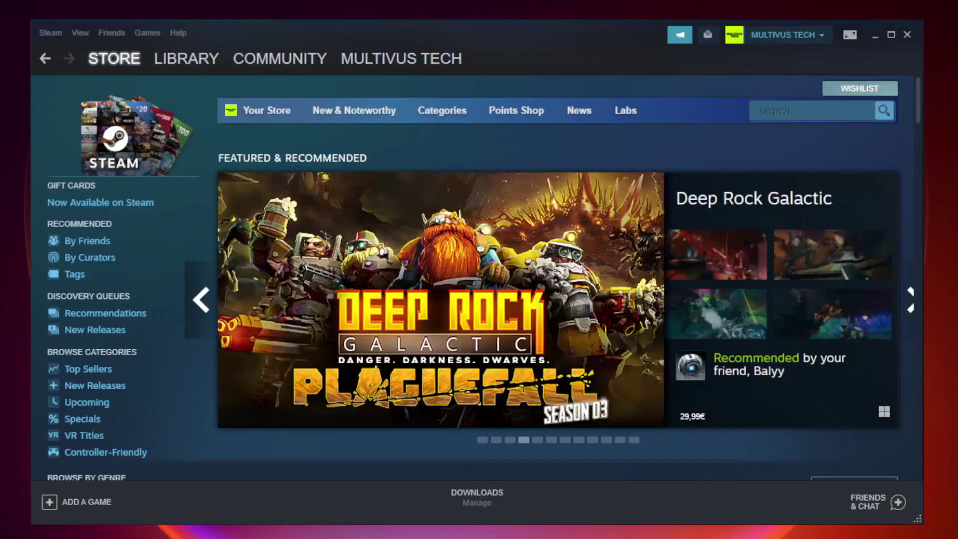
pyautogui.moveTo(187, 59)
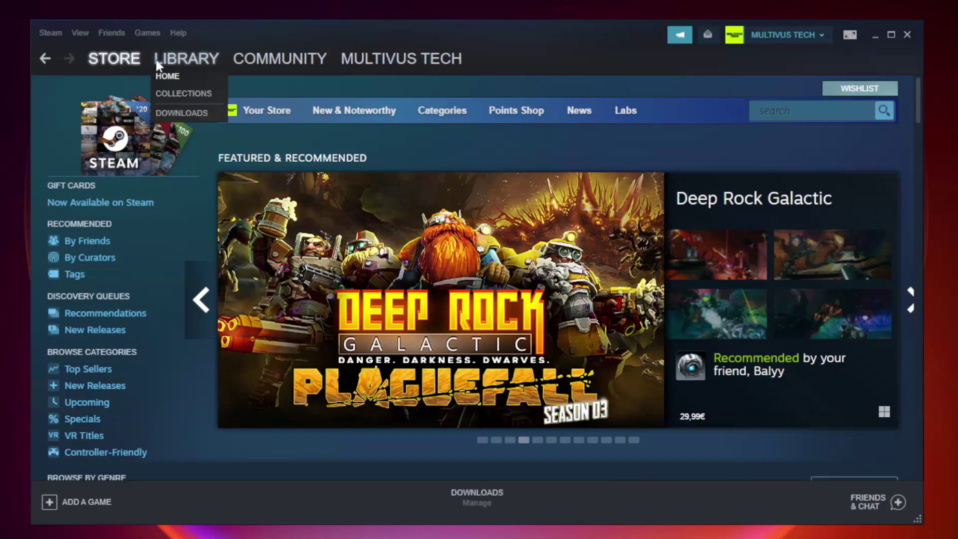
pyautogui.click(194, 65)
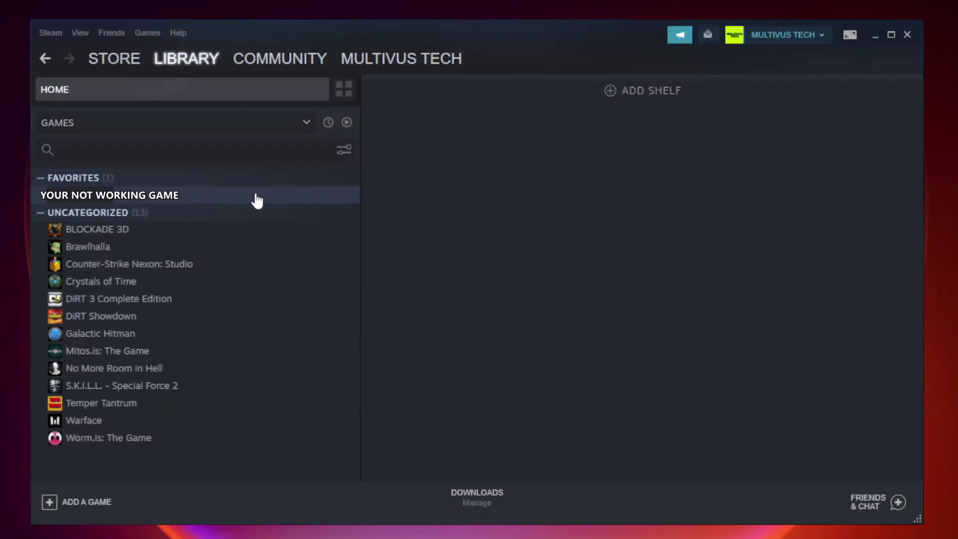
pyautogui.rightClick(207, 198)
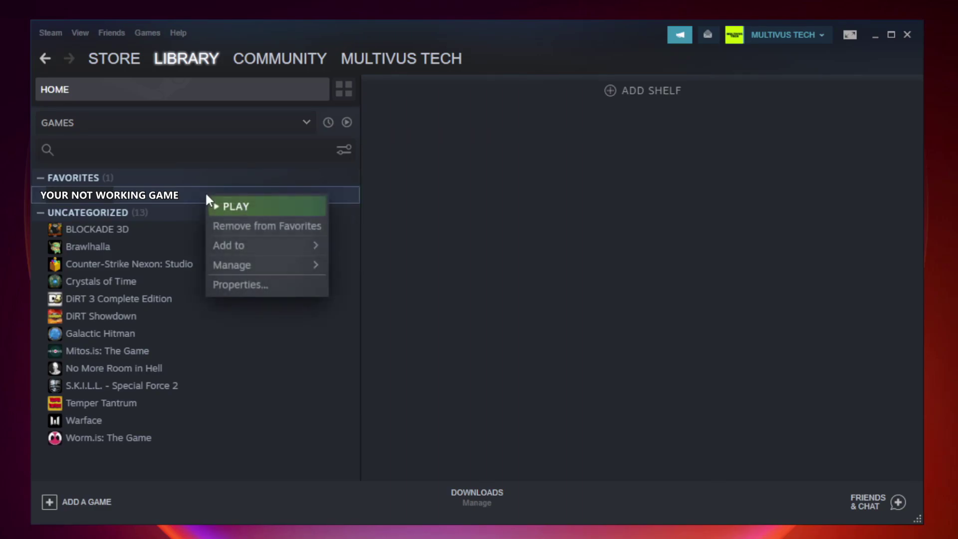
pyautogui.click(264, 285)
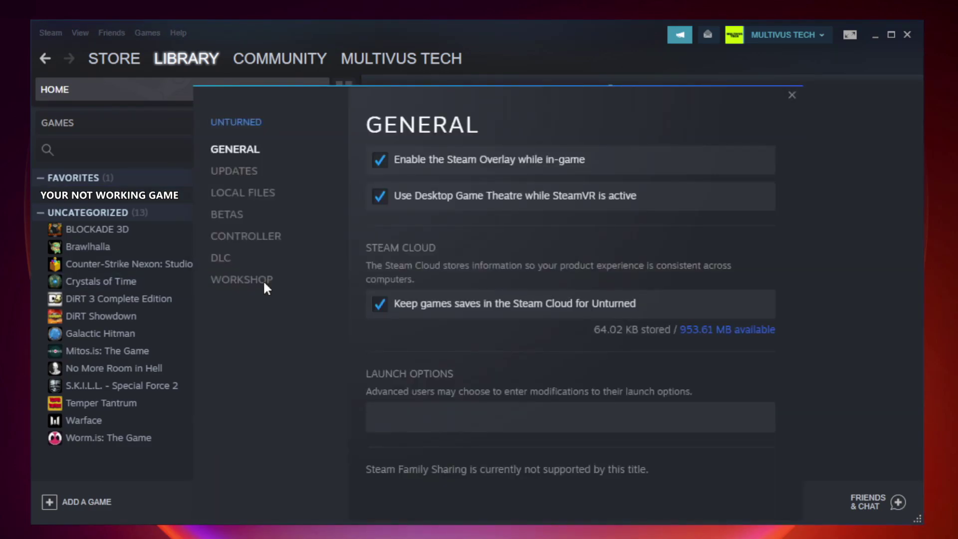
pyautogui.click(255, 197)
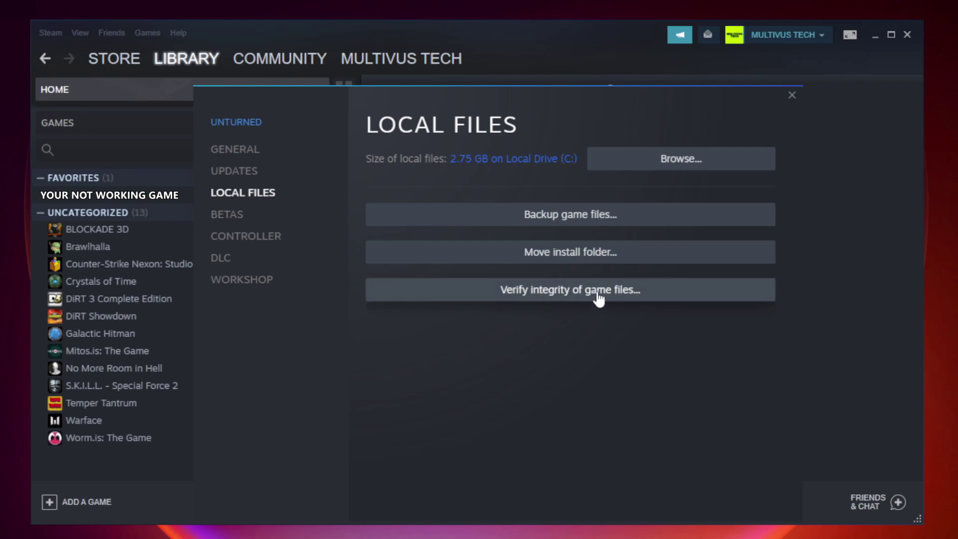
pyautogui.click(580, 300)
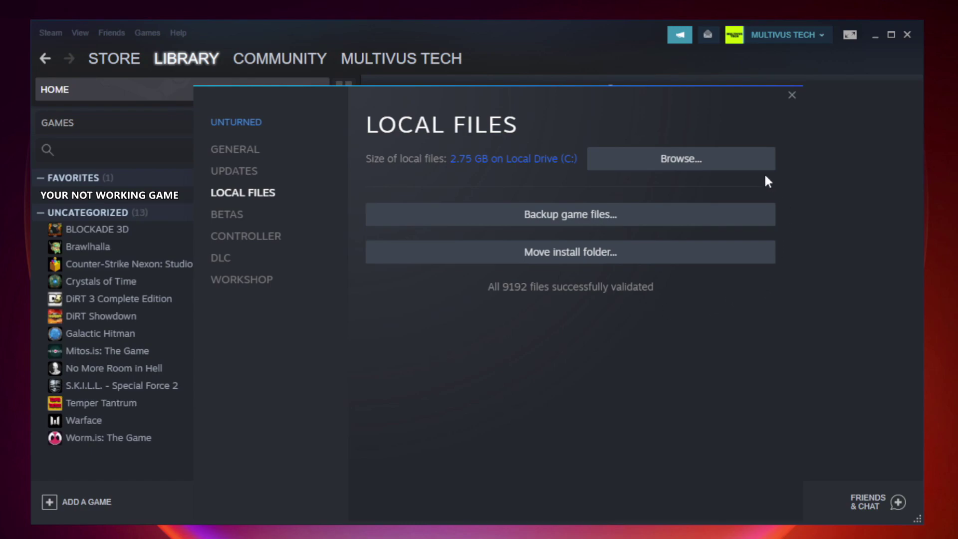
# - In the game's install folder, open Properties for the YOUR NOT WORKING GAME shortcut
pyautogui.click(684, 172)
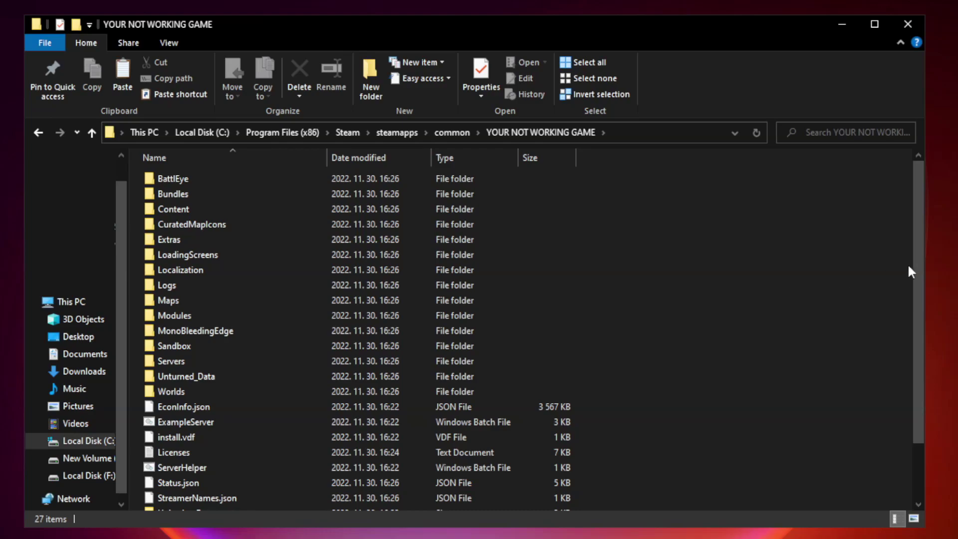
pyautogui.moveTo(919, 261); pyautogui.dragTo(920, 321)
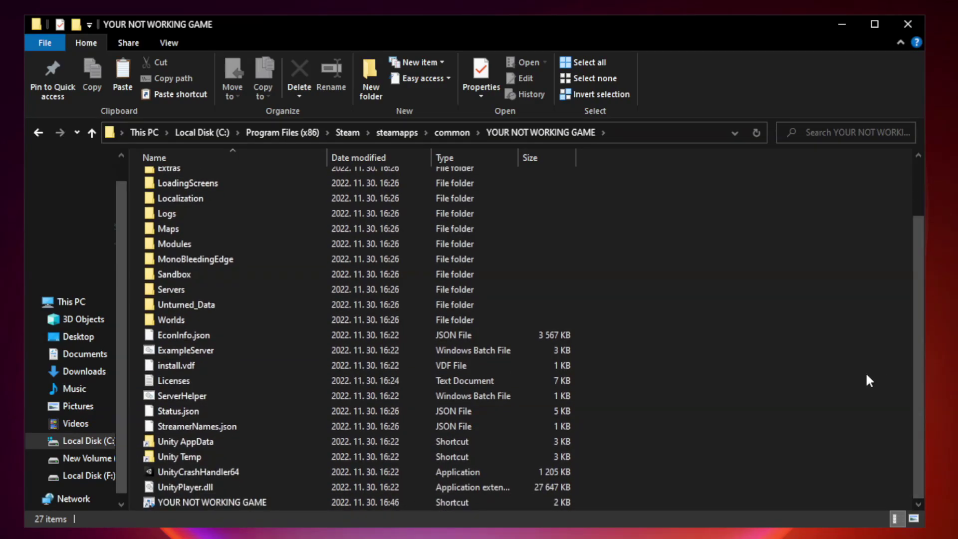
pyautogui.click(381, 501)
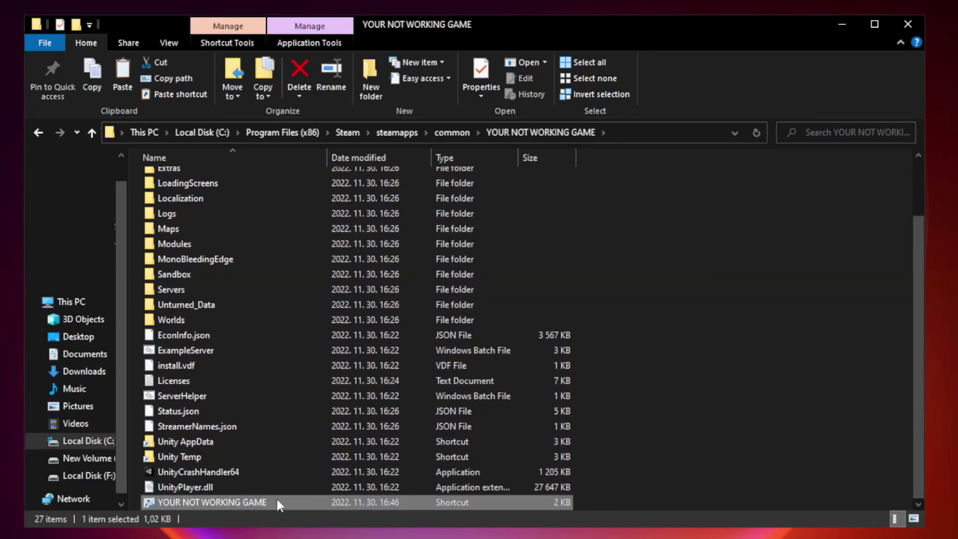
pyautogui.rightClick(324, 498)
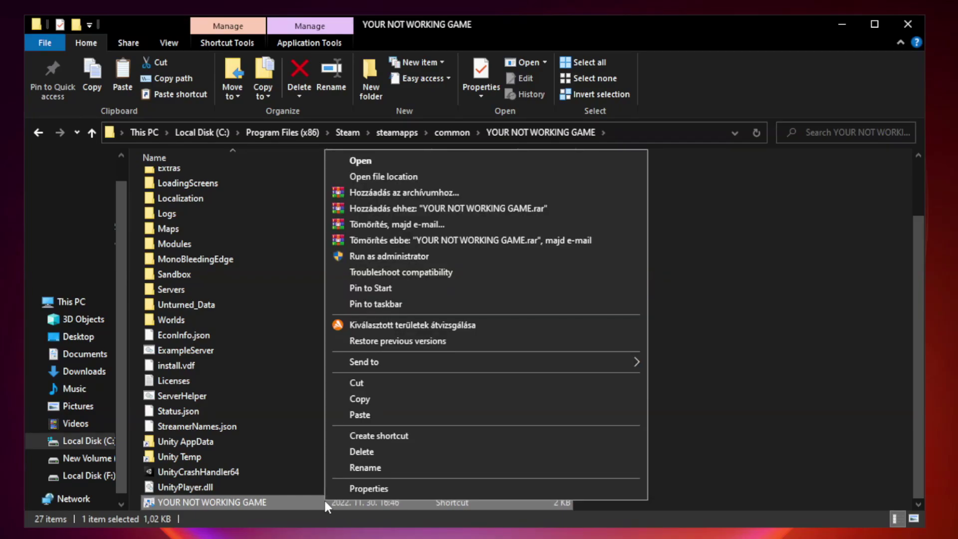
pyautogui.click(483, 492)
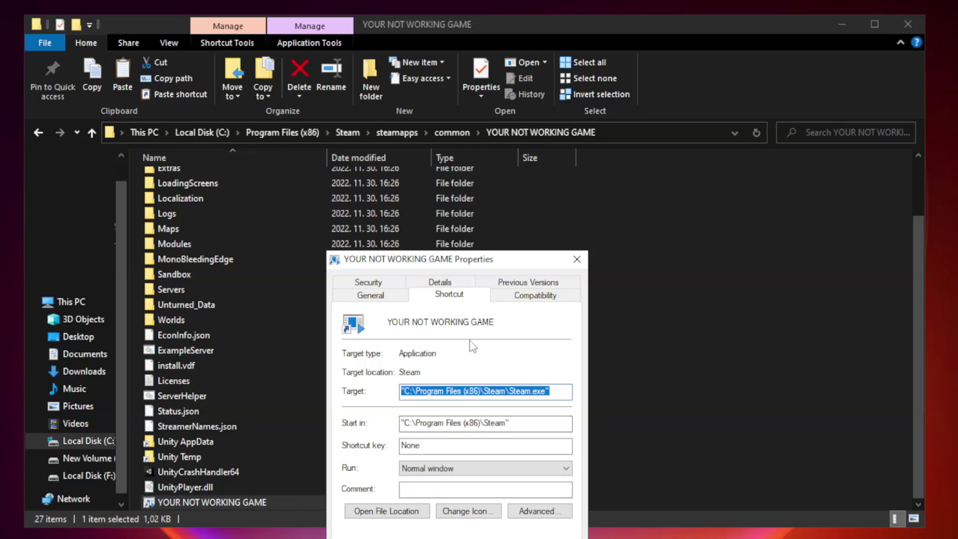
pyautogui.moveTo(475, 262)
pyautogui.mouseDown()
pyautogui.moveTo(494, 128)
pyautogui.moveTo(475, 109)
pyautogui.mouseUp()
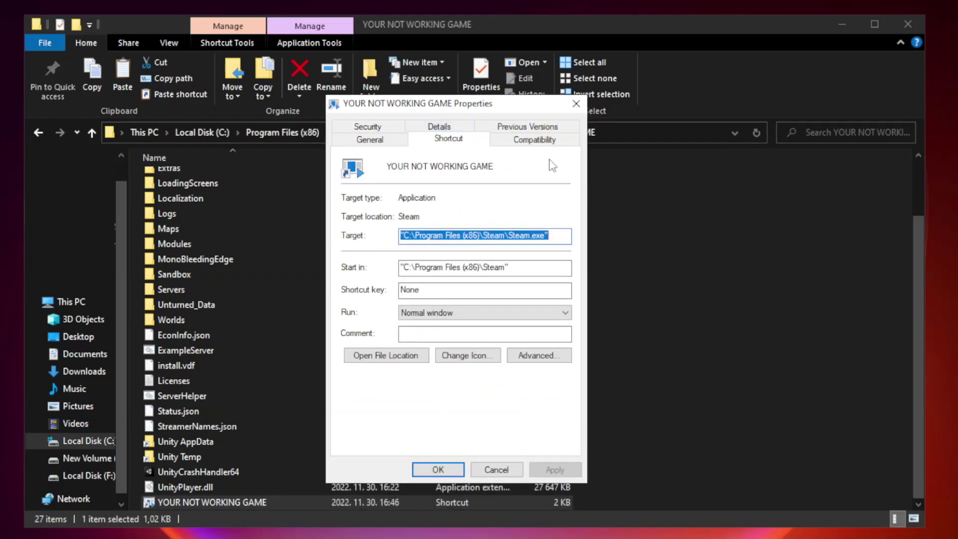
# - Apply Windows 8 compatibility mode, disabled fullscreen optimizations and run-as-administrator to the shortcut
pyautogui.click(532, 143)
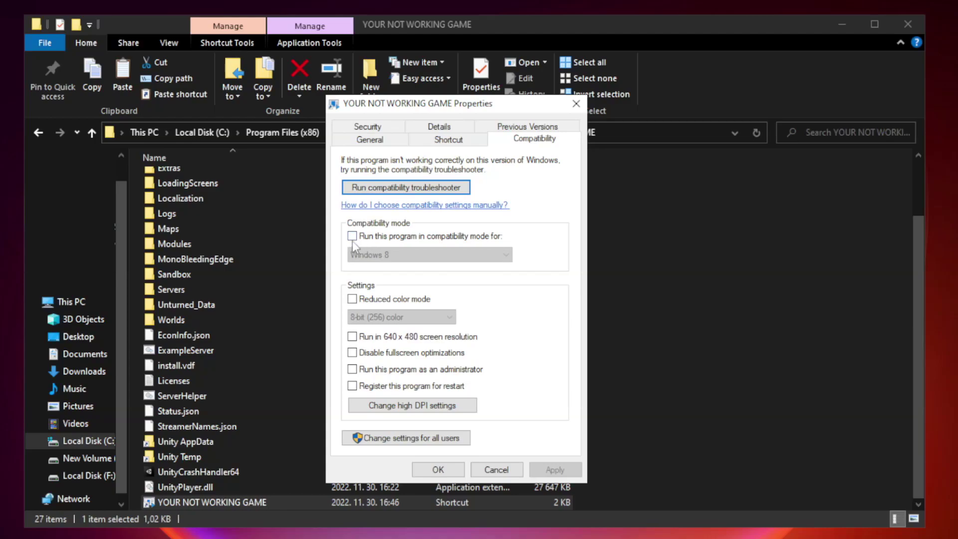
pyautogui.click(380, 237)
pyautogui.click(432, 256)
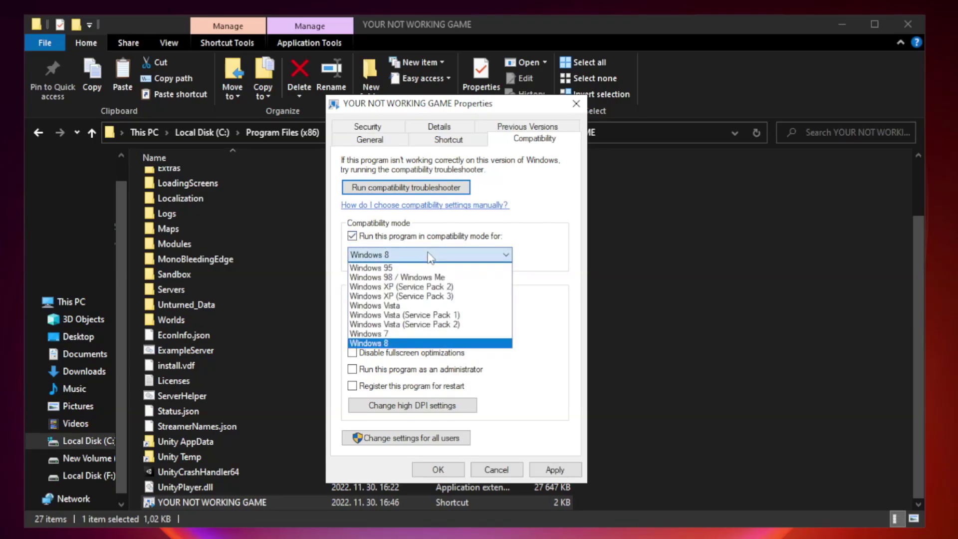
pyautogui.click(405, 343)
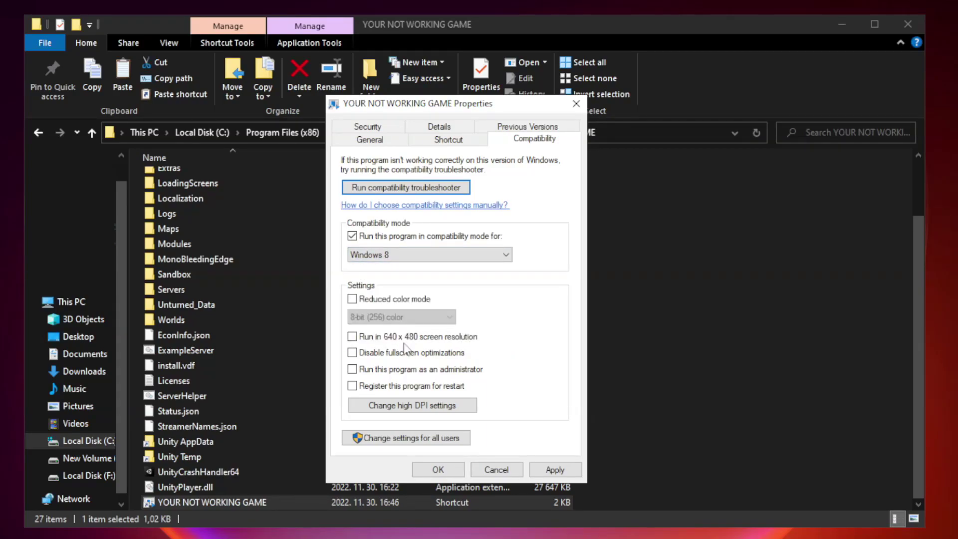
pyautogui.click(375, 357)
pyautogui.click(378, 379)
pyautogui.click(555, 469)
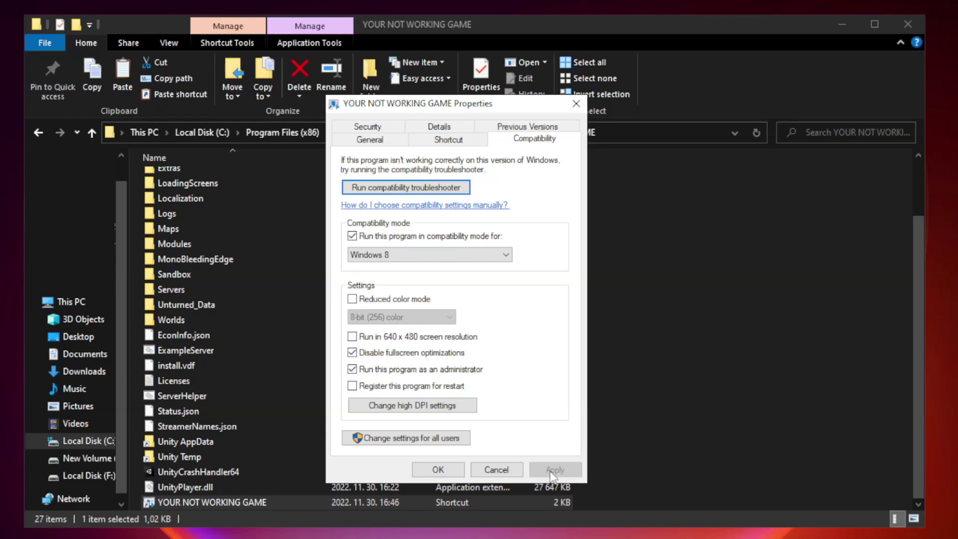
# - Confirm the shortcut properties with OK and launch Task Manager from the Start quick menu
pyautogui.click(437, 470)
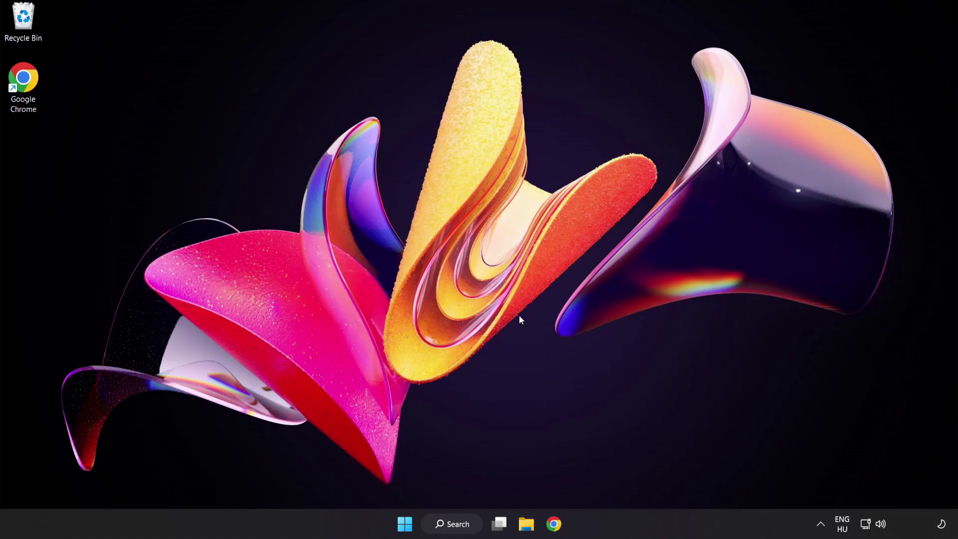
pyautogui.rightClick(408, 527)
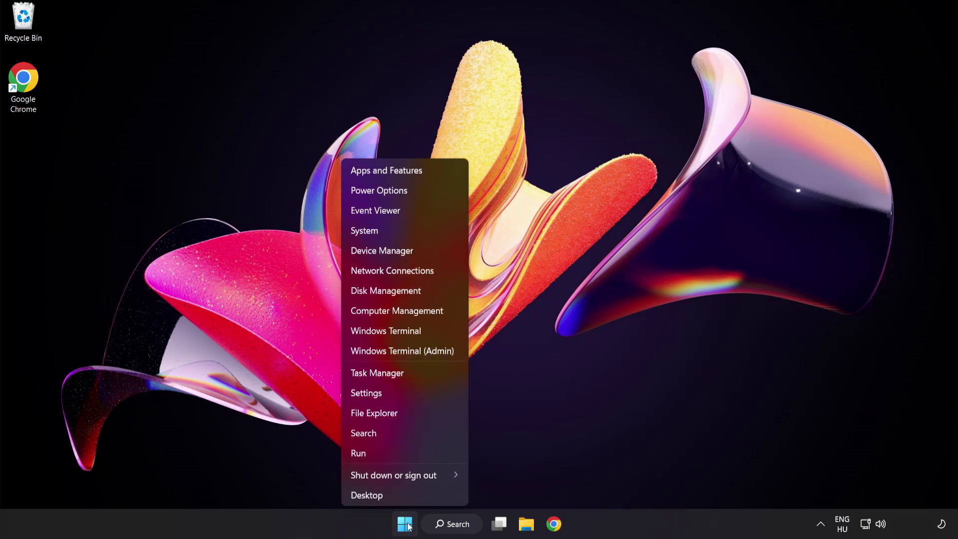
pyautogui.click(415, 371)
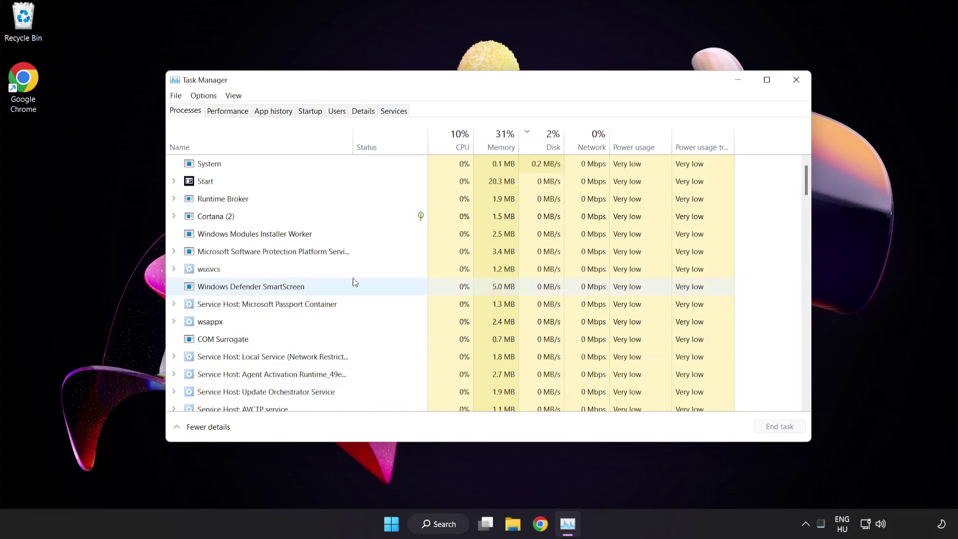
# - Disable Cortana, Phone Link, Terminal and Windows Security notification icon at startup, then close Task Manager
pyautogui.click(311, 111)
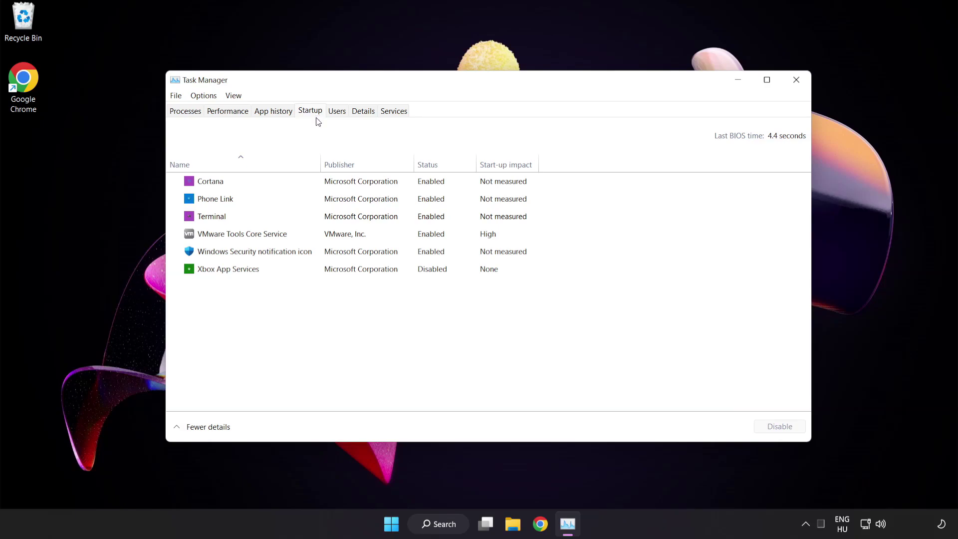
pyautogui.click(318, 187)
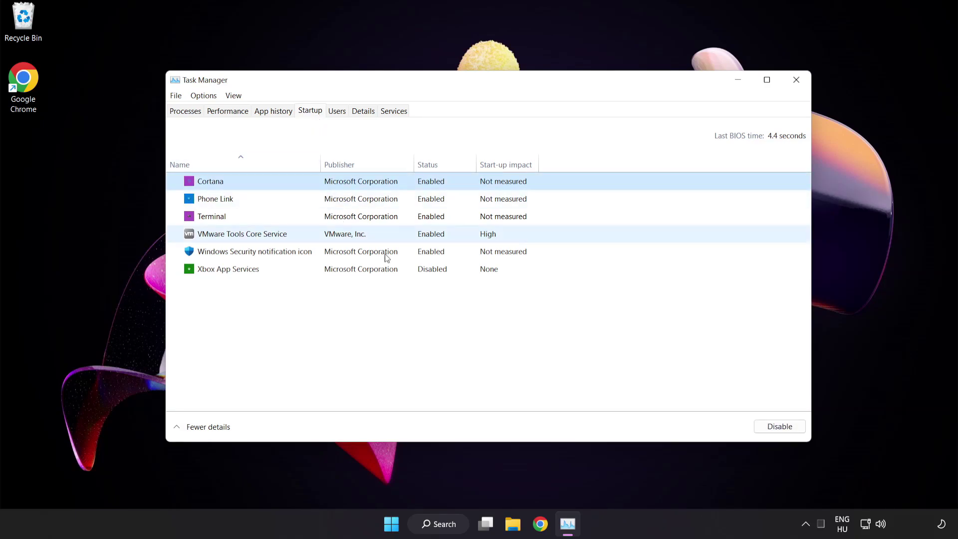
pyautogui.click(783, 432)
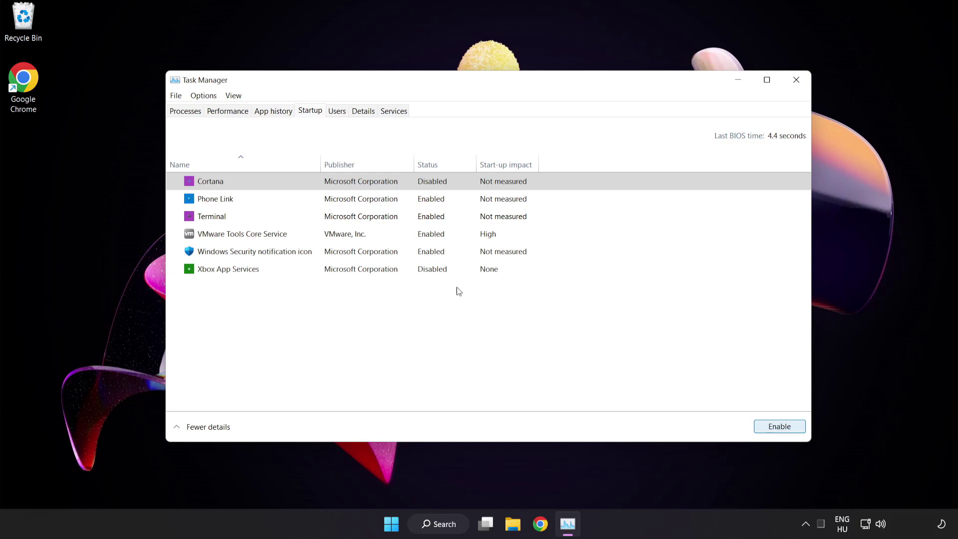
pyautogui.click(296, 199)
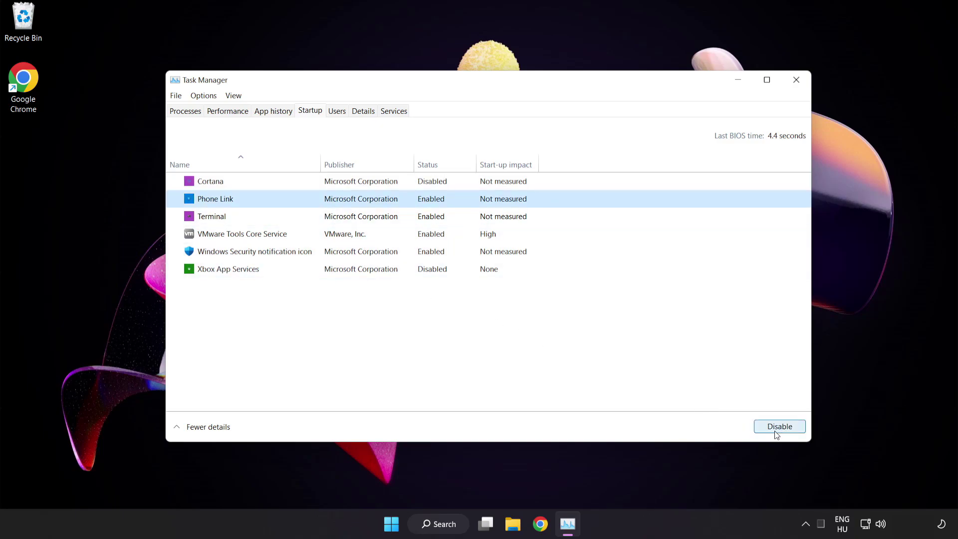
pyautogui.click(777, 428)
pyautogui.click(304, 218)
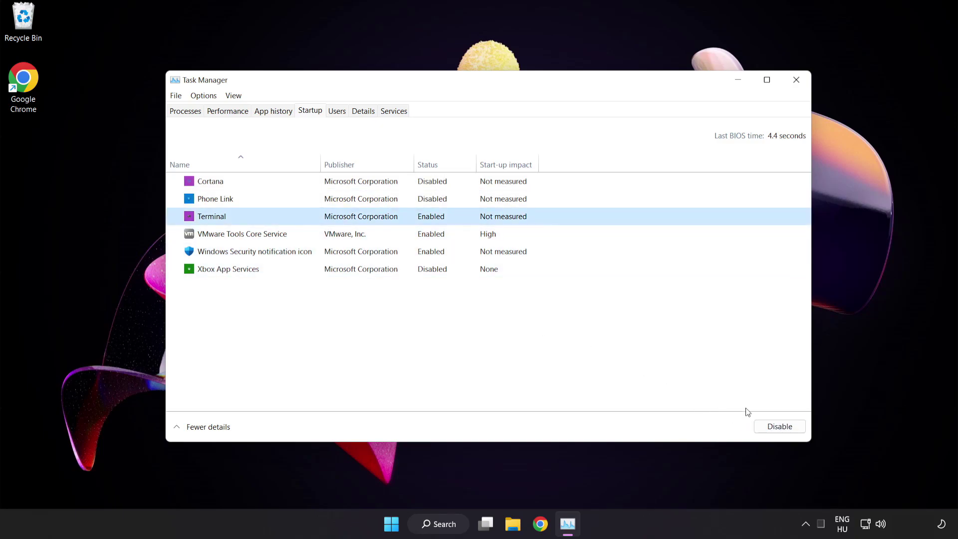
pyautogui.click(772, 425)
pyautogui.click(333, 253)
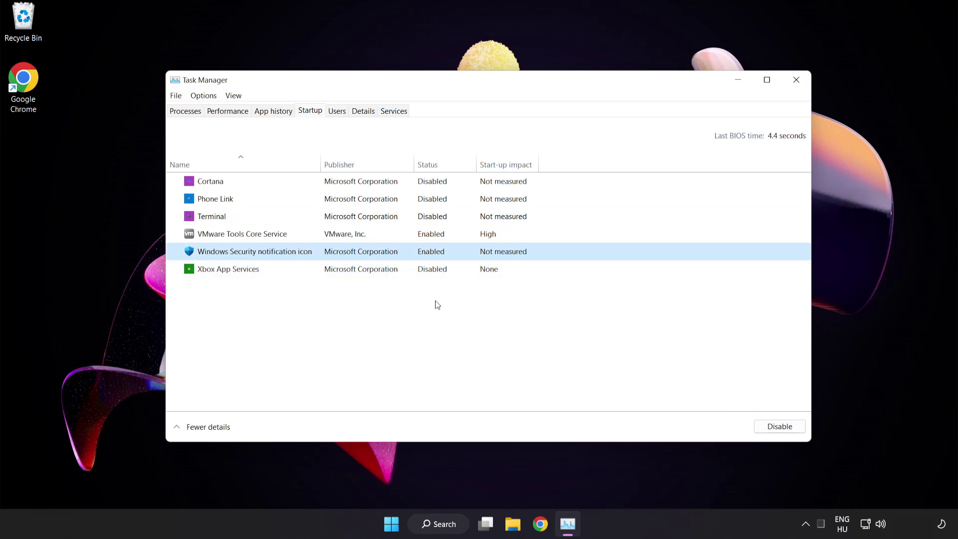
pyautogui.click(774, 428)
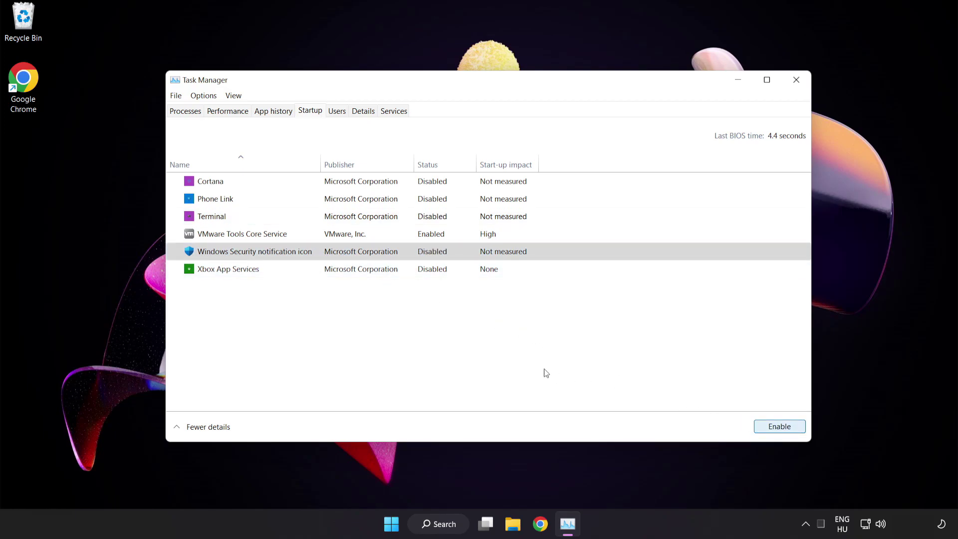
pyautogui.click(795, 79)
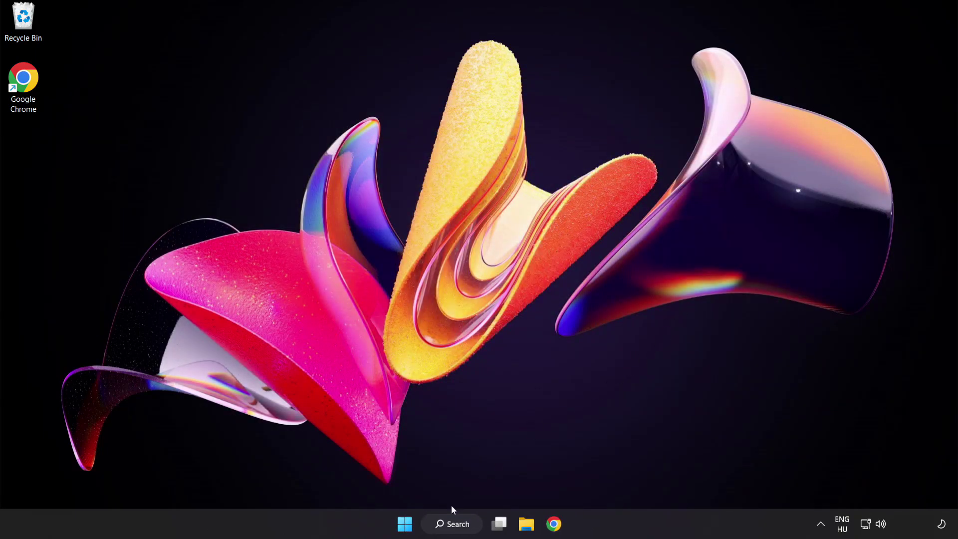
# - Run sfc /scannow in an administrator Command Prompt, then close it once no violations are found
pyautogui.click(453, 524)
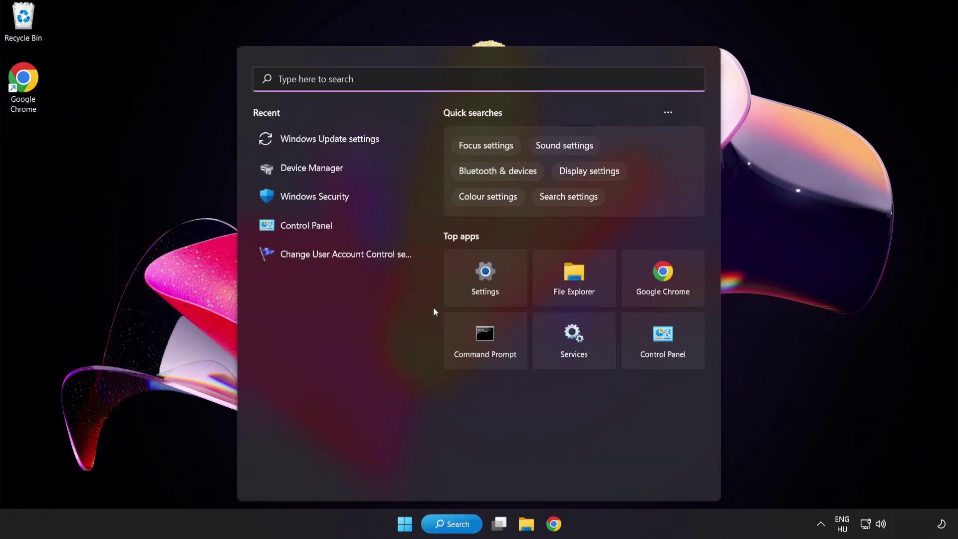
pyautogui.write('cm')
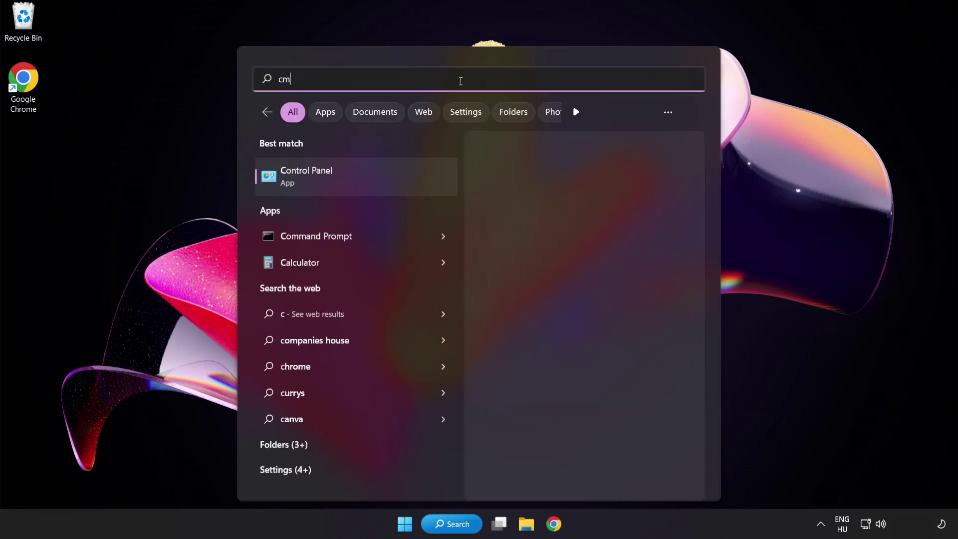
pyautogui.write('d')
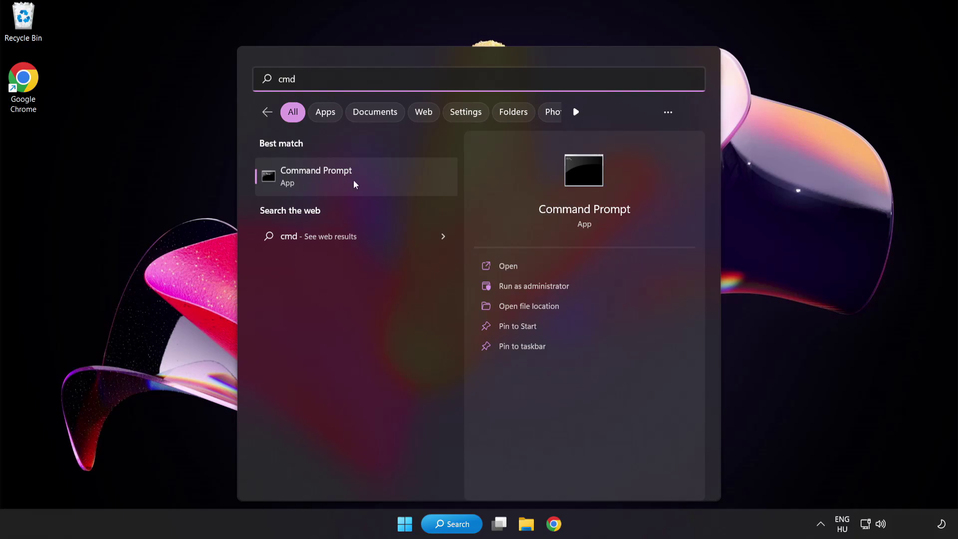
pyautogui.rightClick(358, 185)
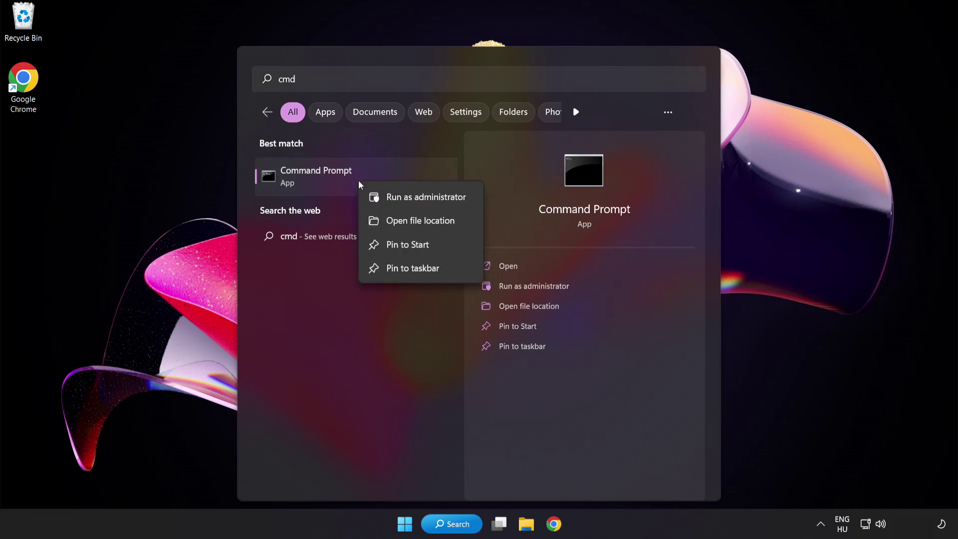
pyautogui.click(404, 197)
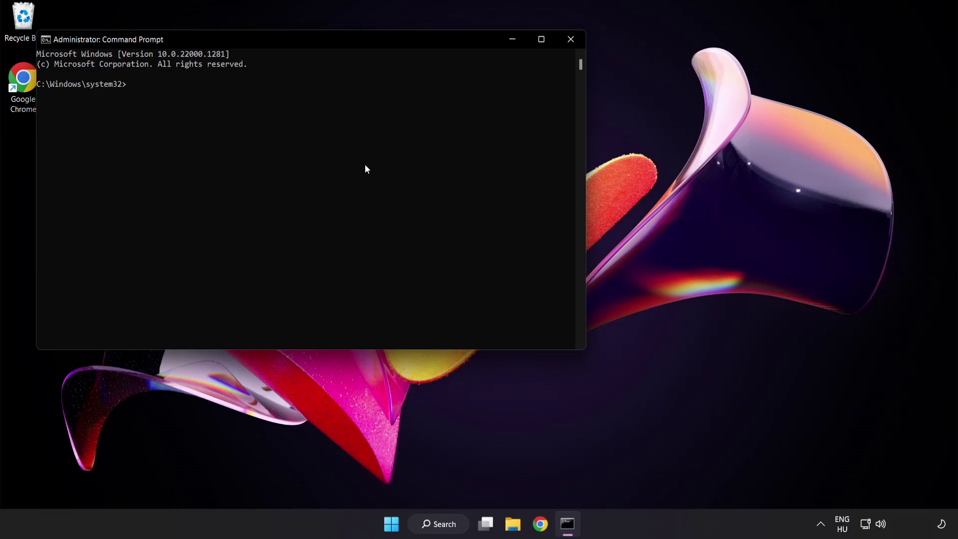
pyautogui.moveTo(278, 44); pyautogui.dragTo(416, 92)
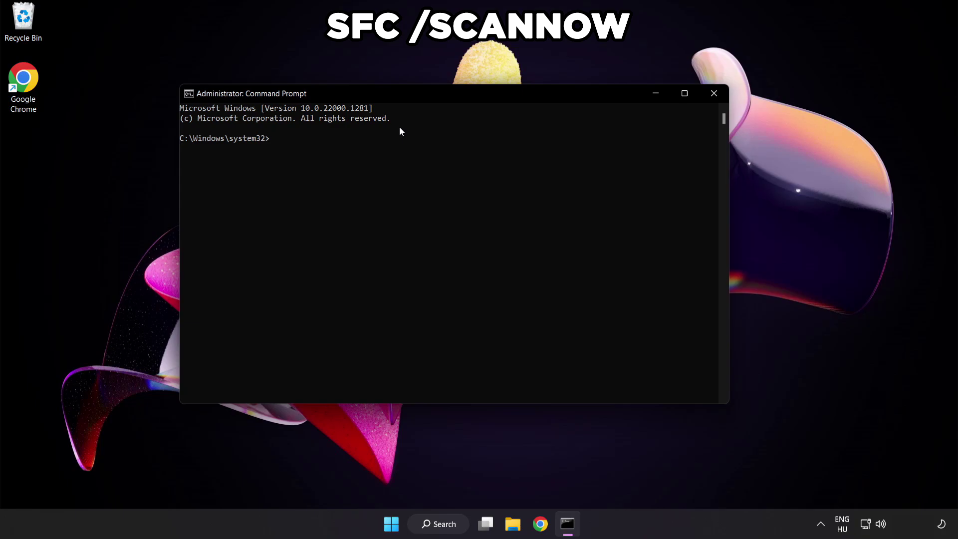
pyautogui.write('sfc /')
pyautogui.write('scannow')
pyautogui.press('Return')
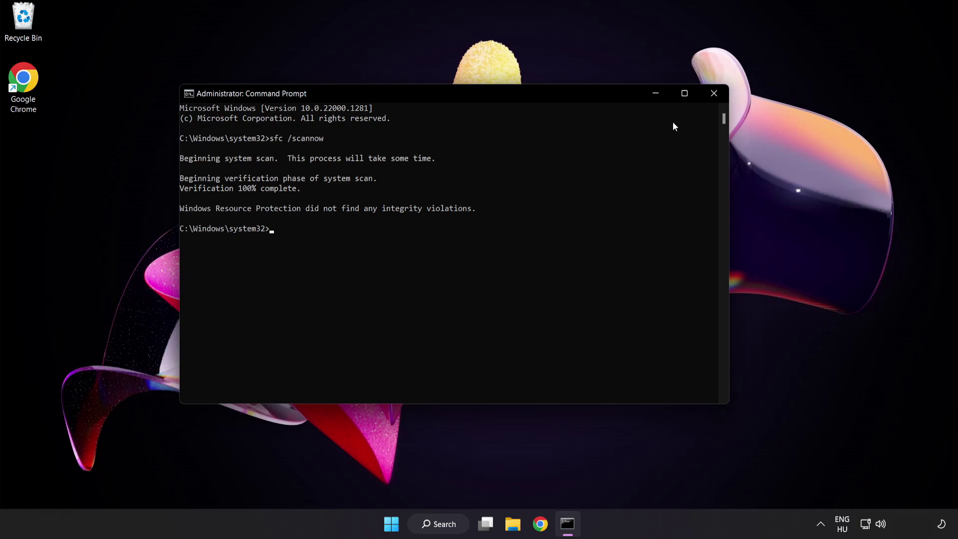
pyautogui.click(714, 94)
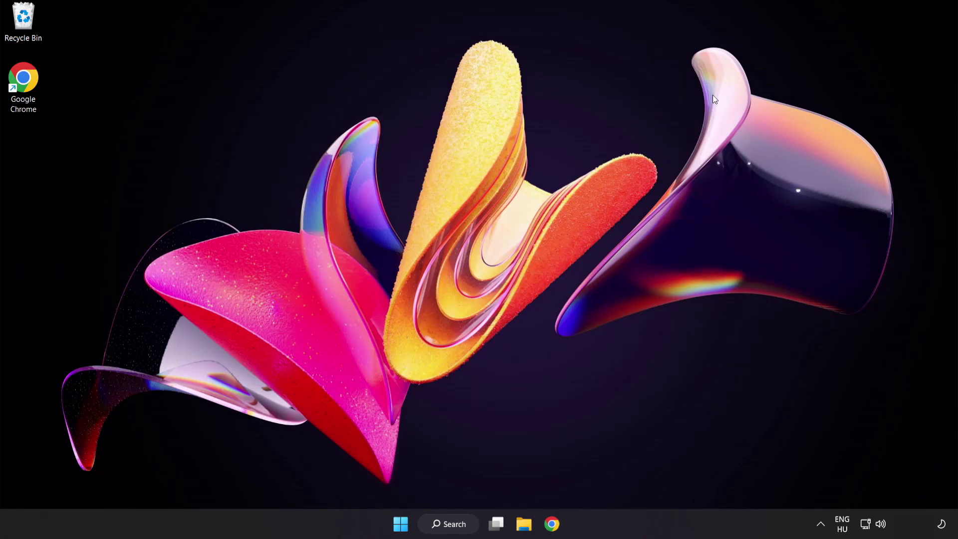
# - Search for 'security' and launch the Windows Security app from the results
pyautogui.click(402, 526)
pyautogui.click(636, 482)
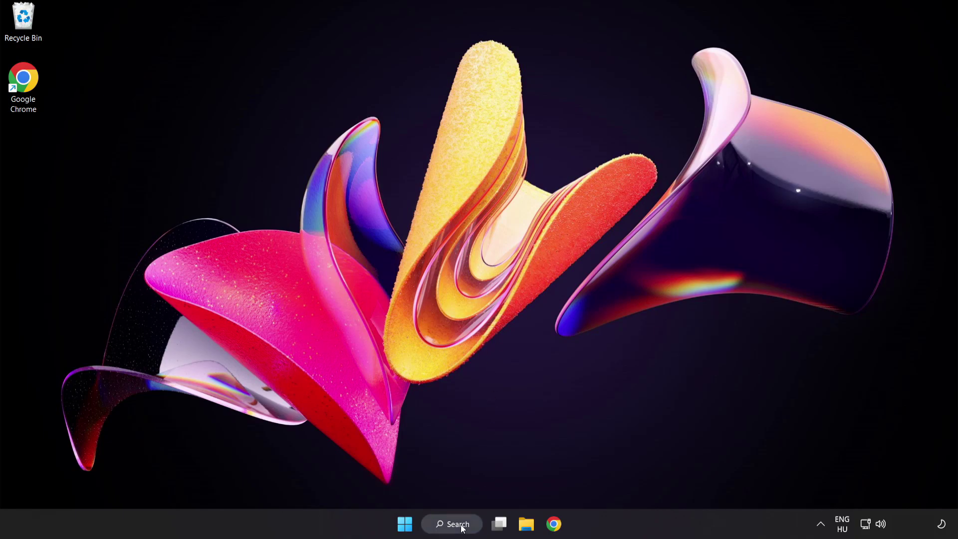
pyautogui.click(461, 527)
pyautogui.write('se')
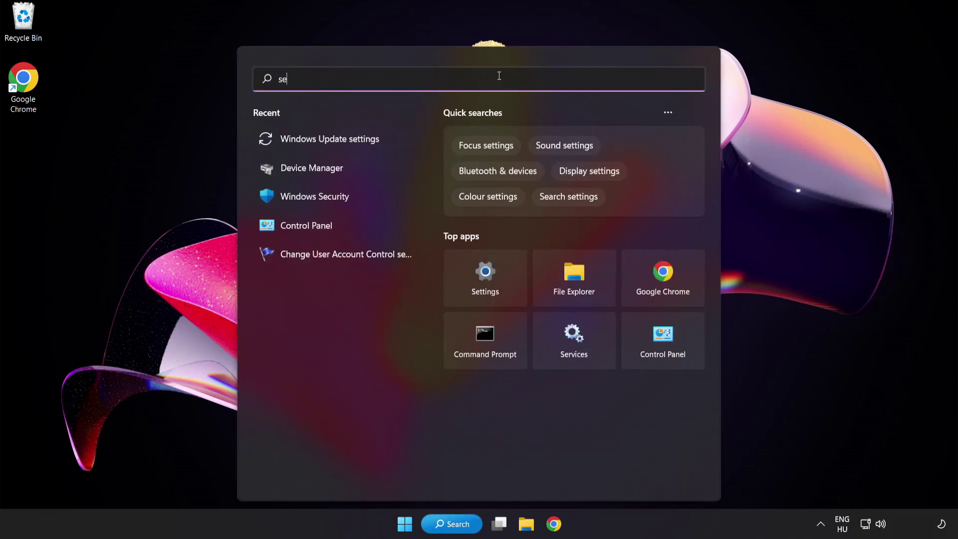
pyautogui.write('curity')
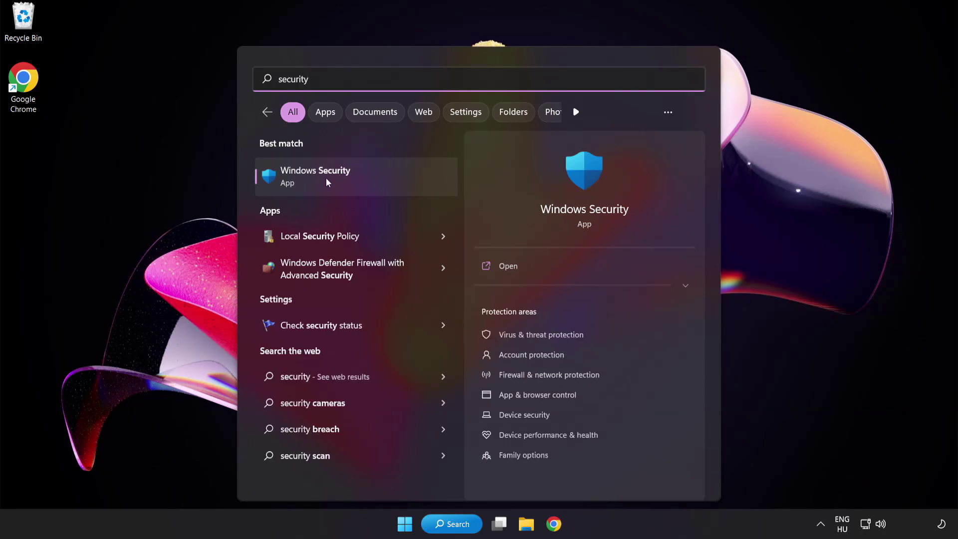
pyautogui.click(361, 178)
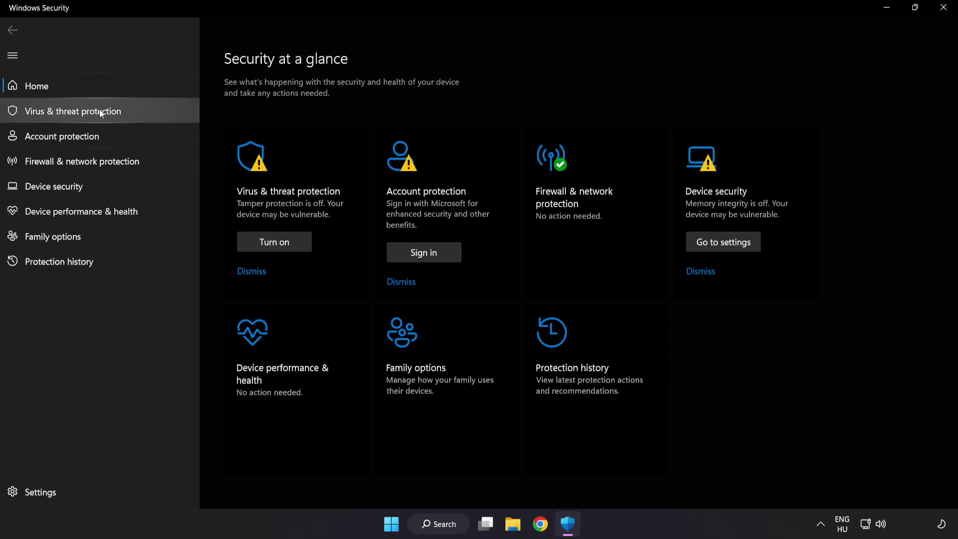
# - Go to Virus & threat protection settings and open the exclusions list showing chrome.exe
pyautogui.click(146, 109)
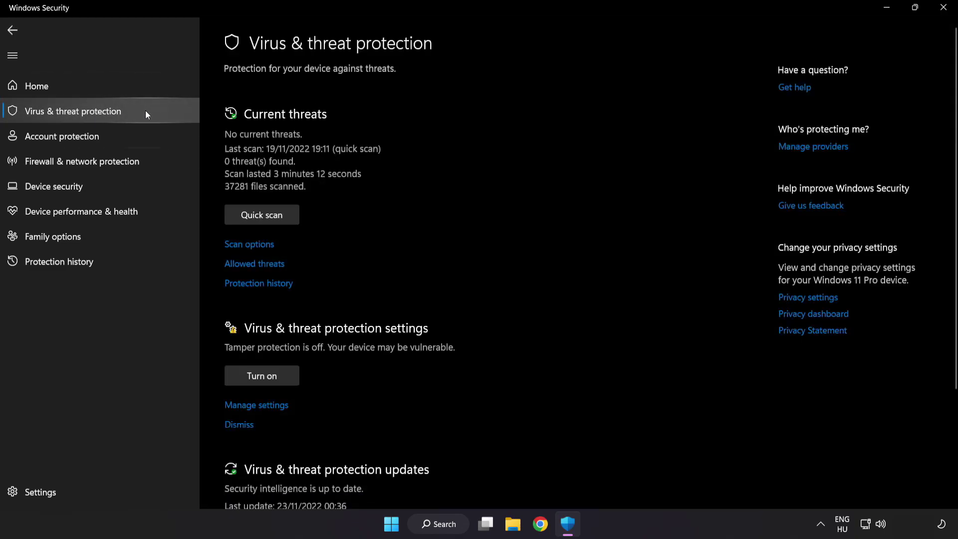
pyautogui.scroll(-2, 605, 142)
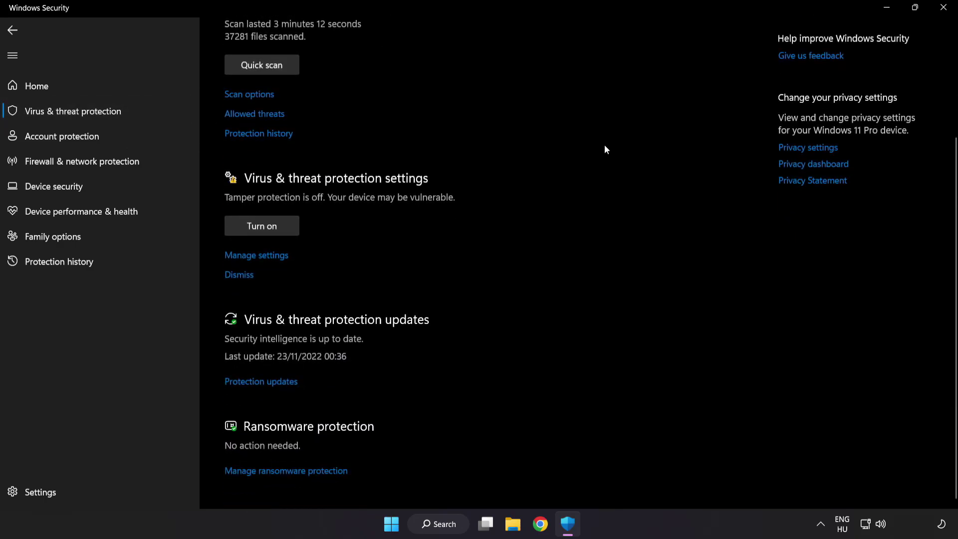
pyautogui.click(262, 255)
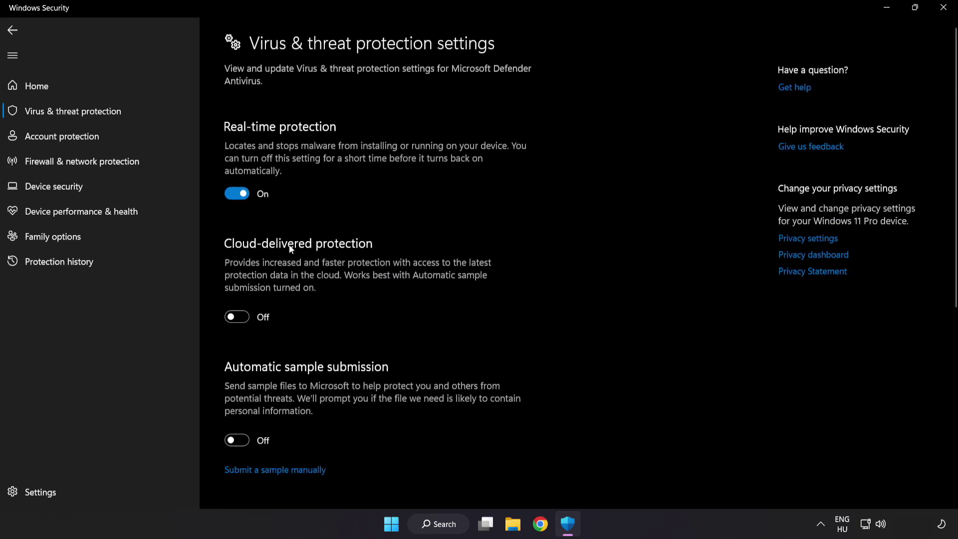
pyautogui.scroll(-4, 557, 260)
pyautogui.scroll(-1, 557, 265)
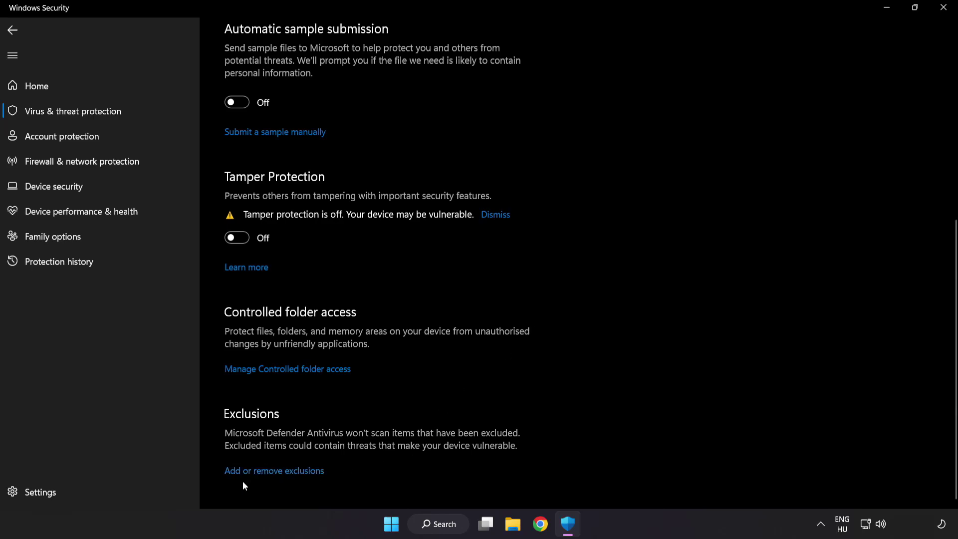
pyautogui.click(280, 472)
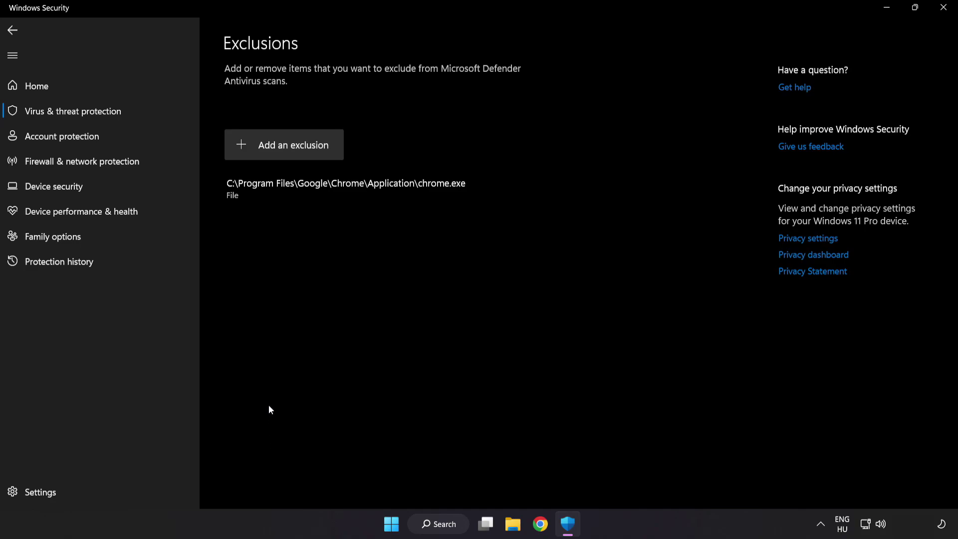
# - Add the NOT WORKING APP shortcut in C:\Program Files (x86)\NOT WORKING APP as a file exclusion
pyautogui.click(285, 152)
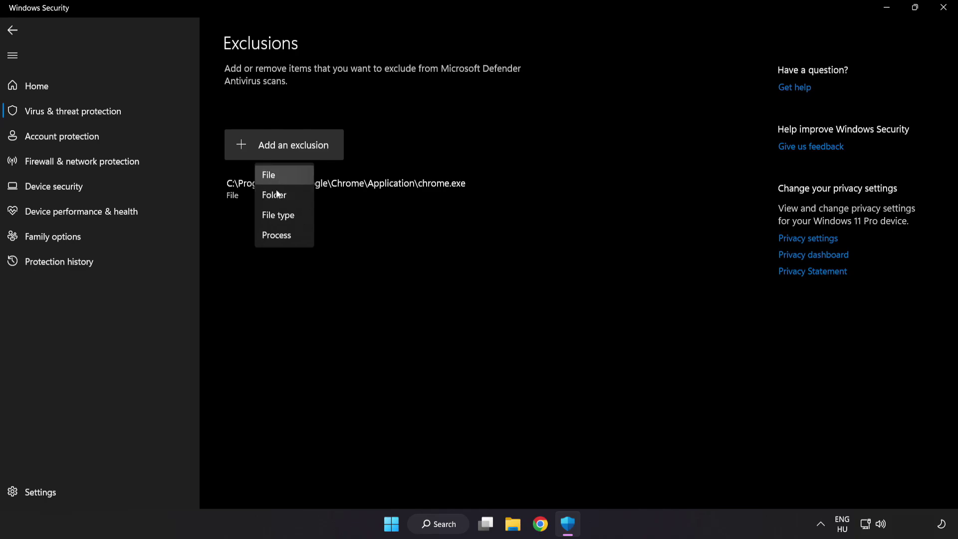
pyautogui.click(278, 175)
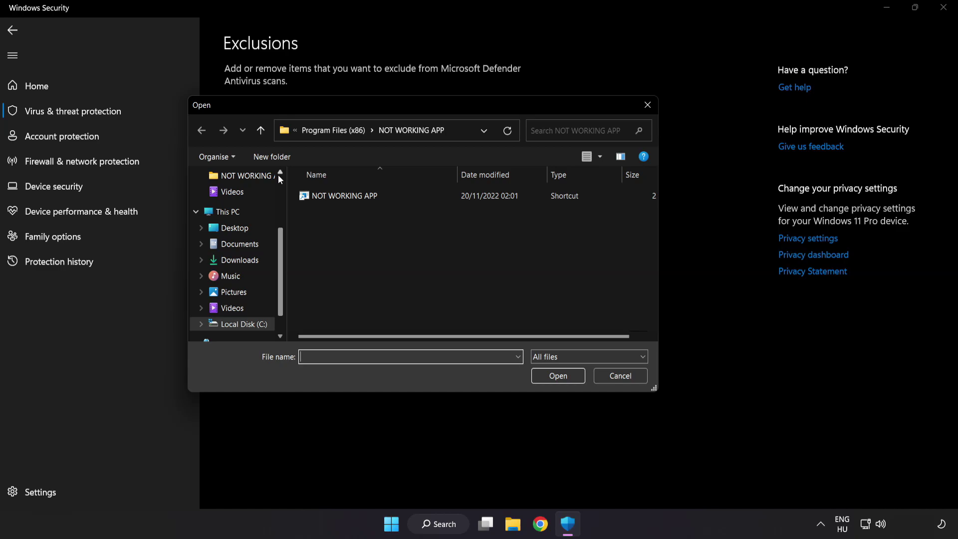
pyautogui.click(307, 133)
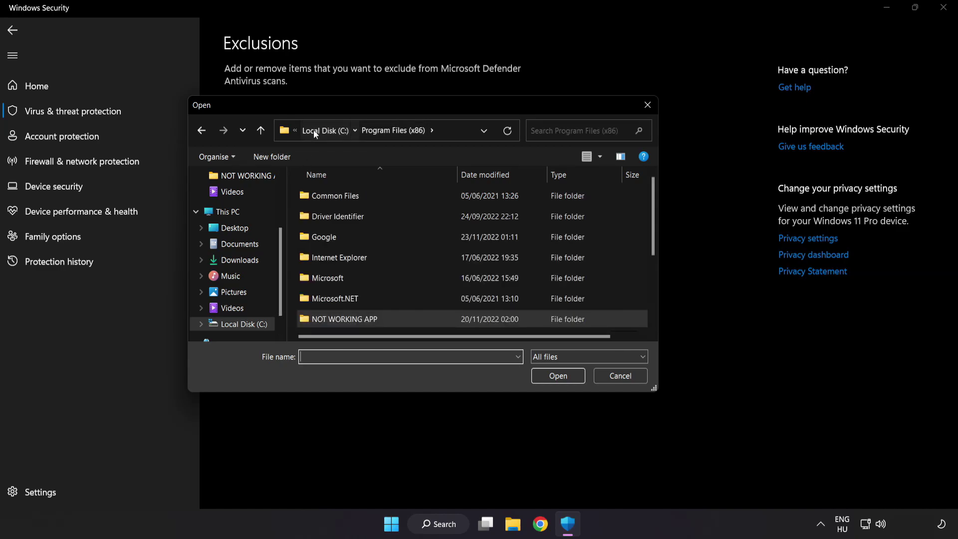
pyautogui.click(314, 129)
pyautogui.click(316, 130)
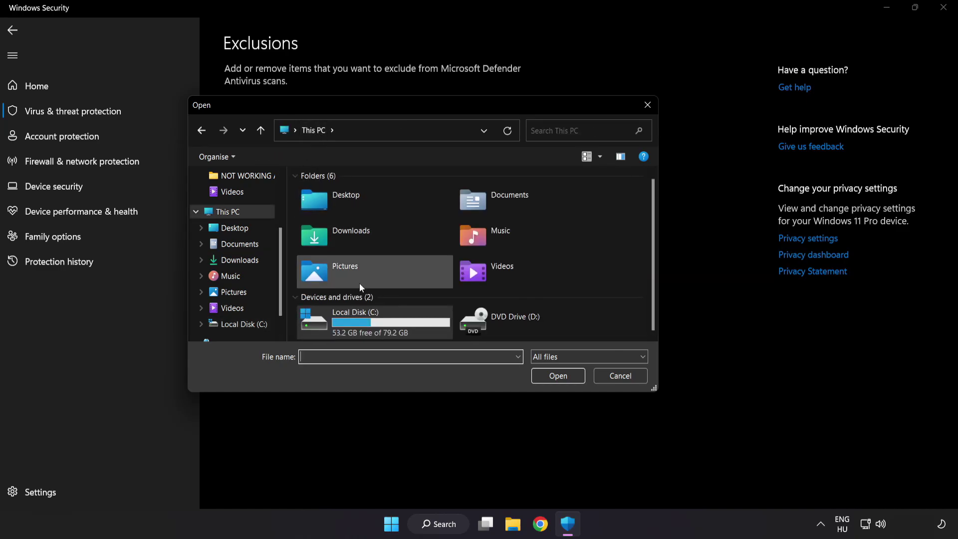
pyautogui.doubleClick(359, 326)
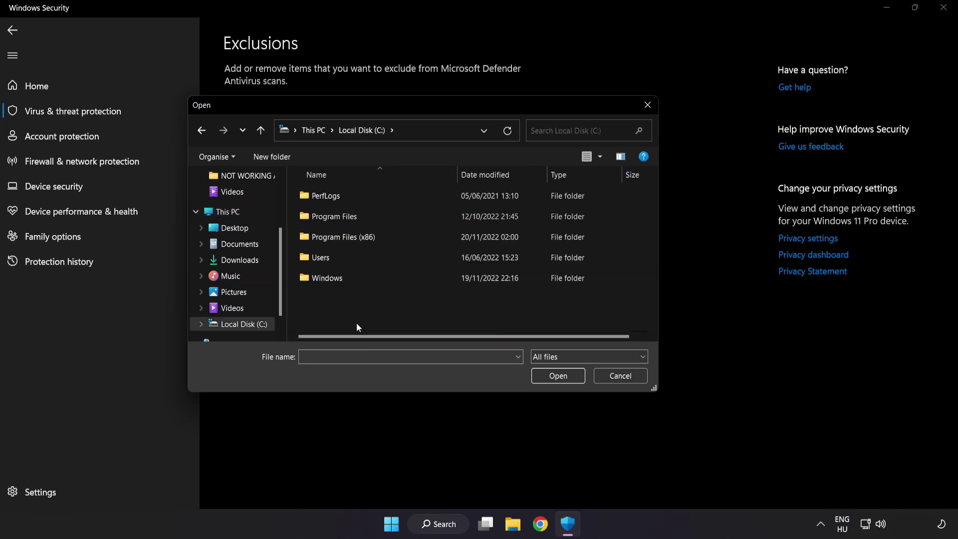
pyautogui.doubleClick(370, 231)
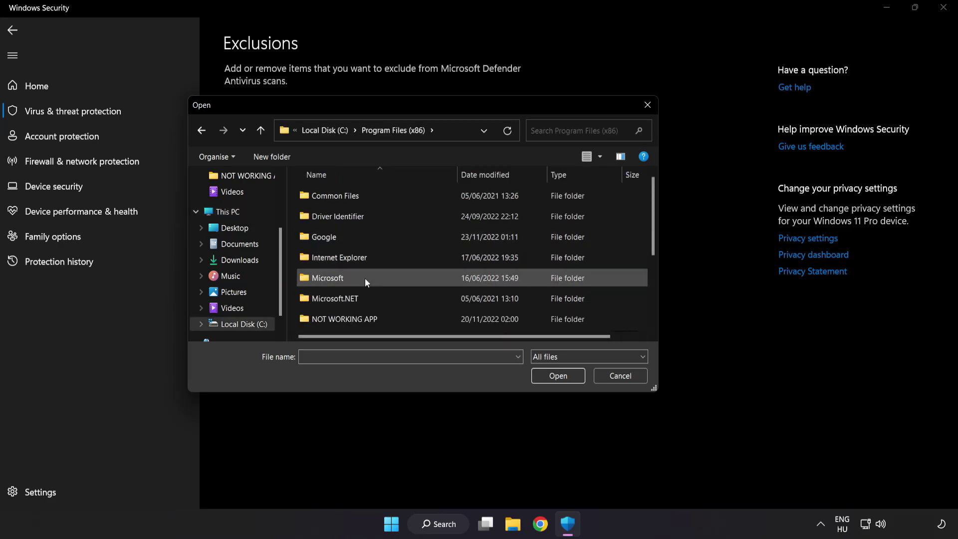
pyautogui.scroll(-1, 354, 333)
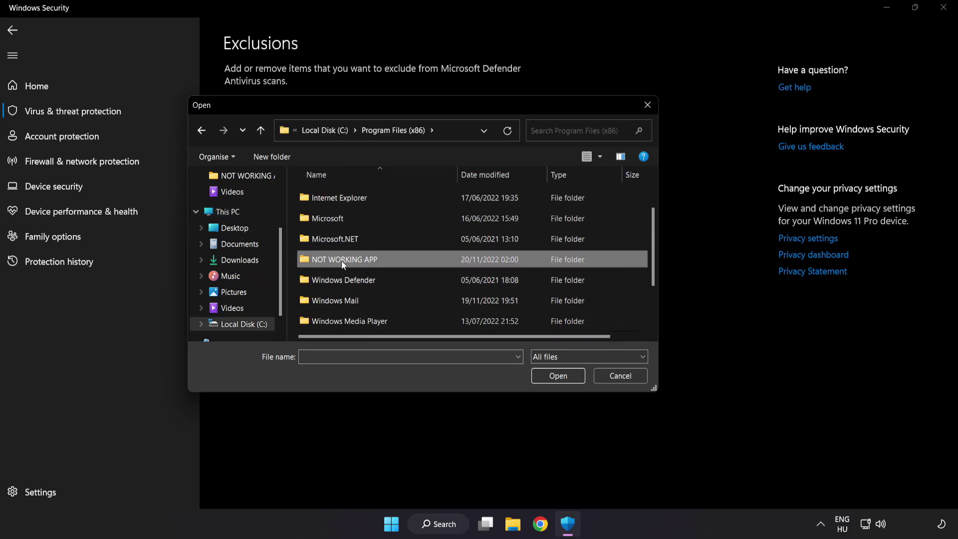
pyautogui.doubleClick(381, 260)
pyautogui.click(352, 202)
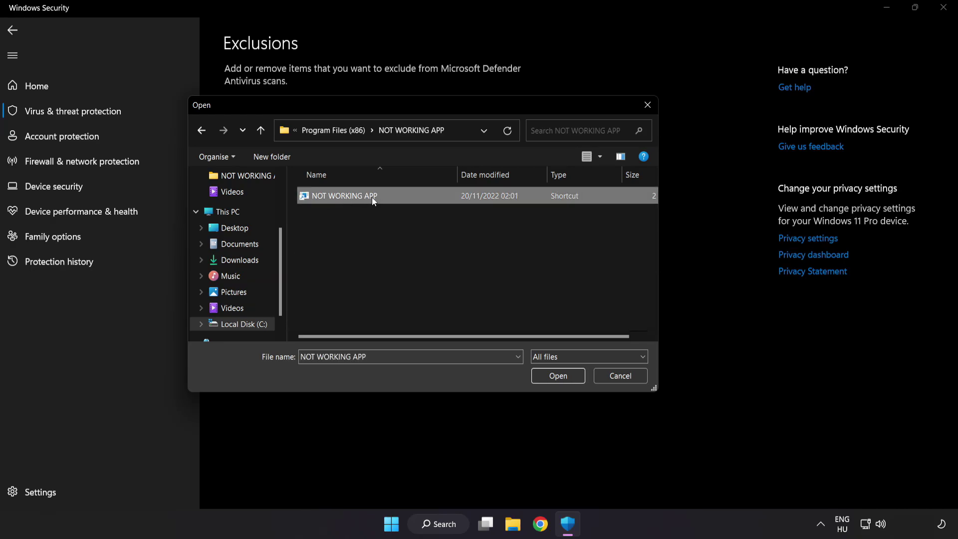
pyautogui.click(558, 376)
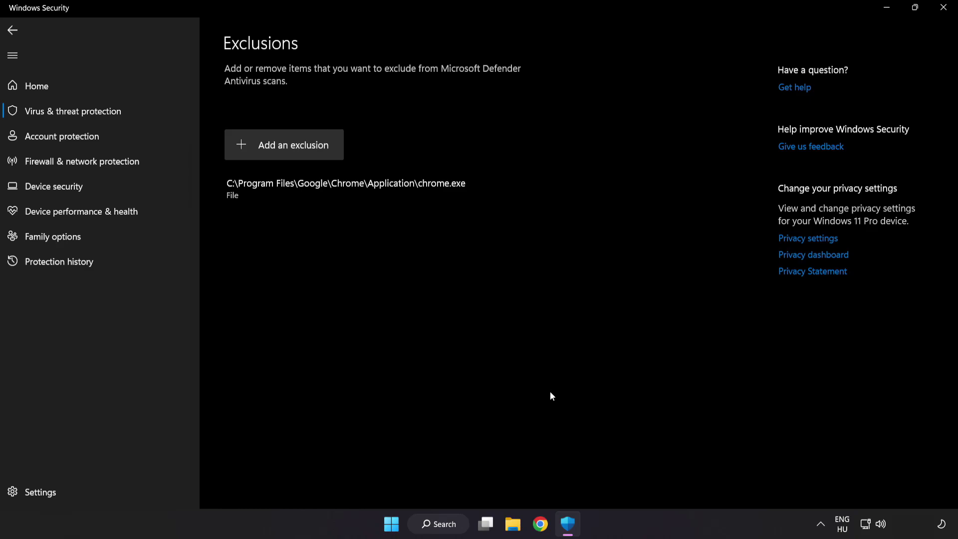
# - Close Windows Security and show the Start menu's restart and shutdown options
pyautogui.click(941, 16)
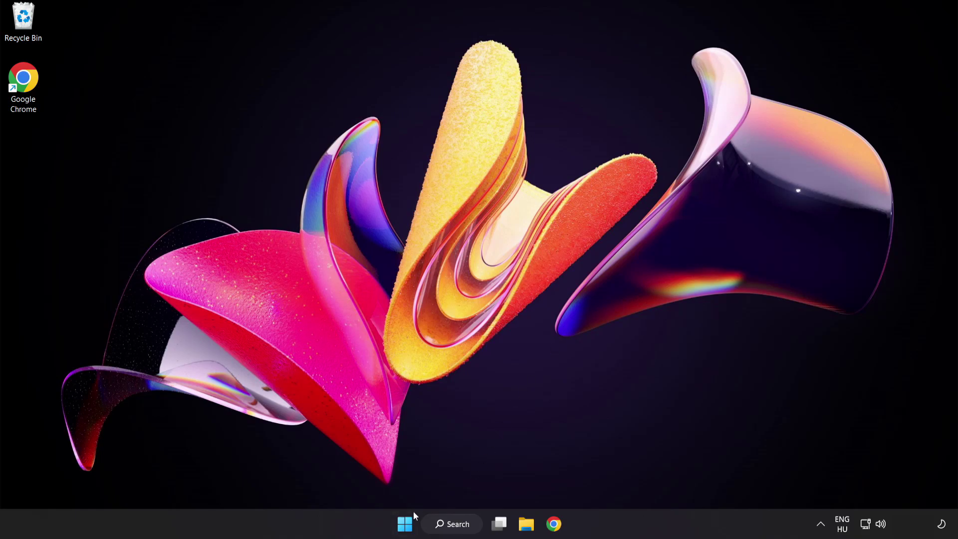
pyautogui.click(405, 523)
pyautogui.click(634, 481)
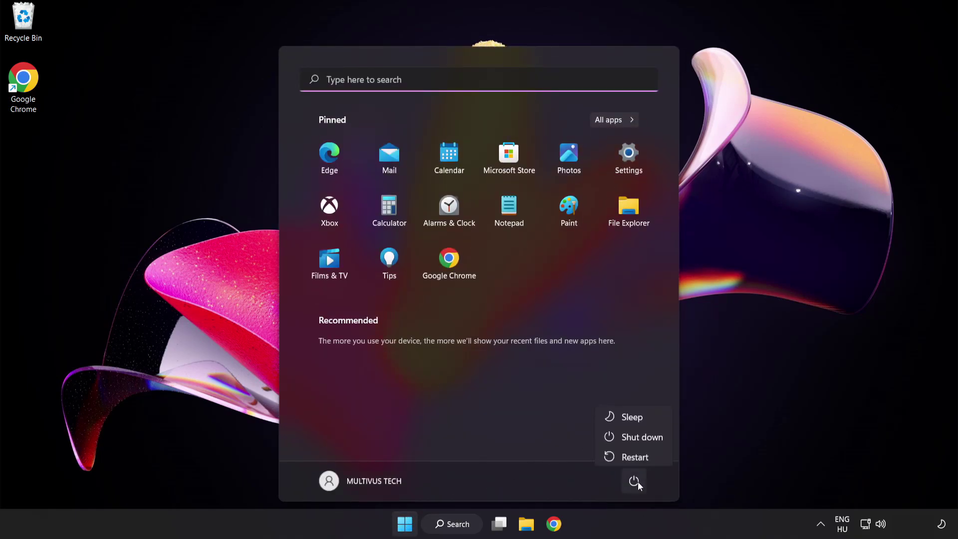